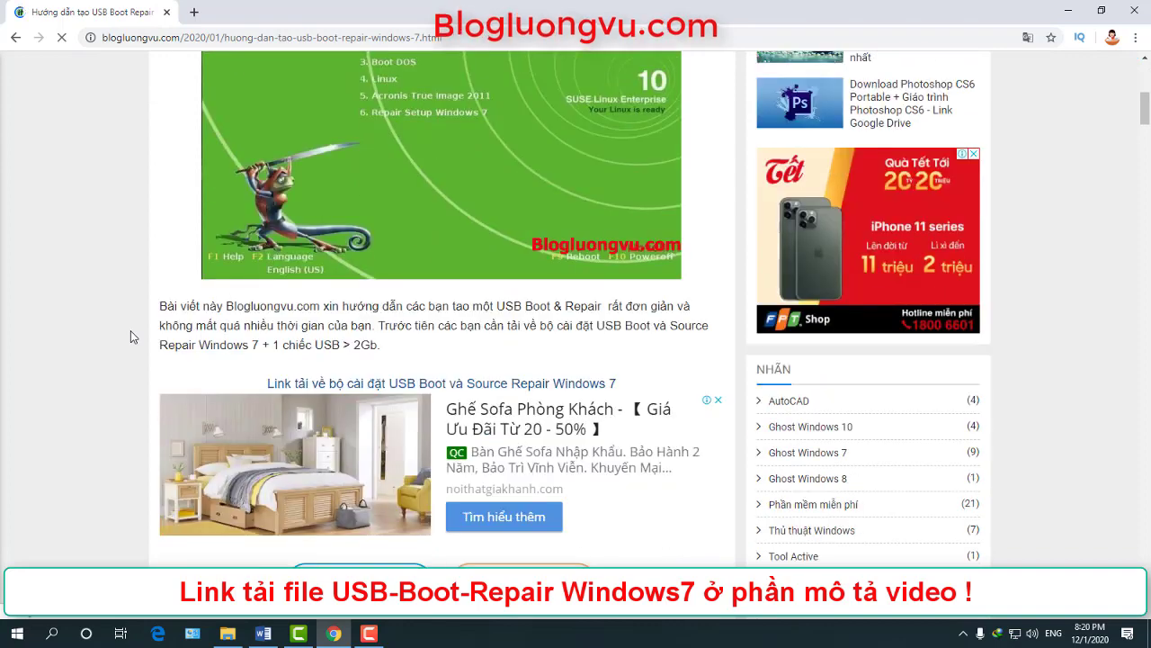
Download [blogluongvu.com]USB-Boot-Repair Windows 7.rar from the blog post's Google Drive link, accepting the unscanned file, and minimise the browser.
scroll(131, 330, "down", 1)
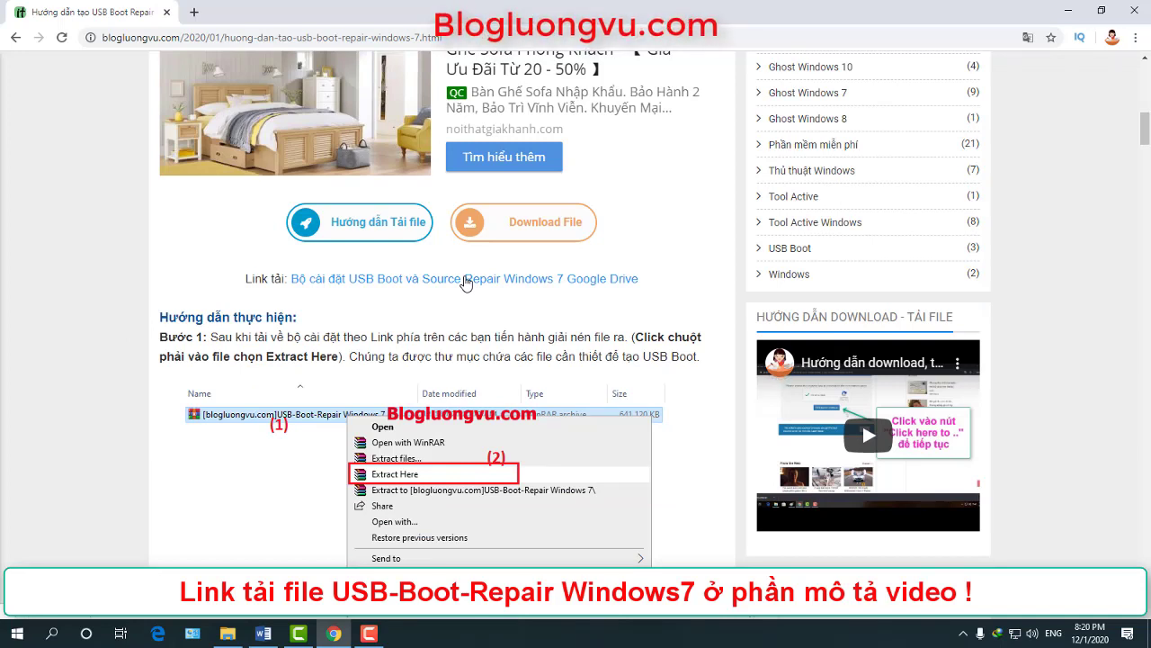
left_click(466, 280)
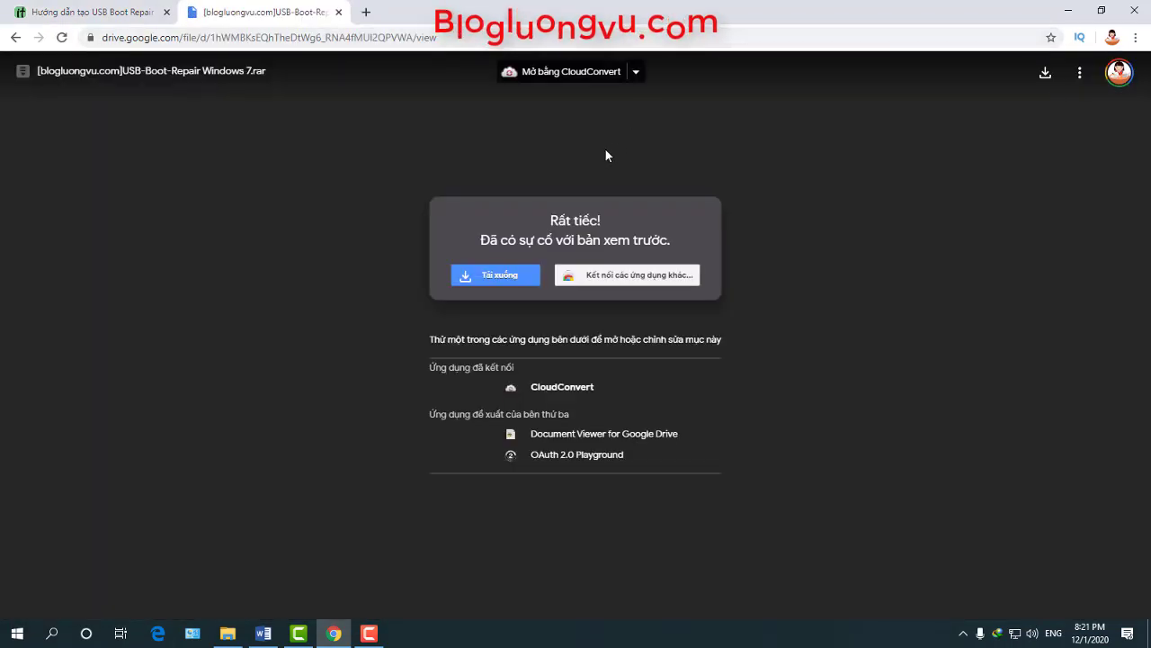
left_click(508, 280)
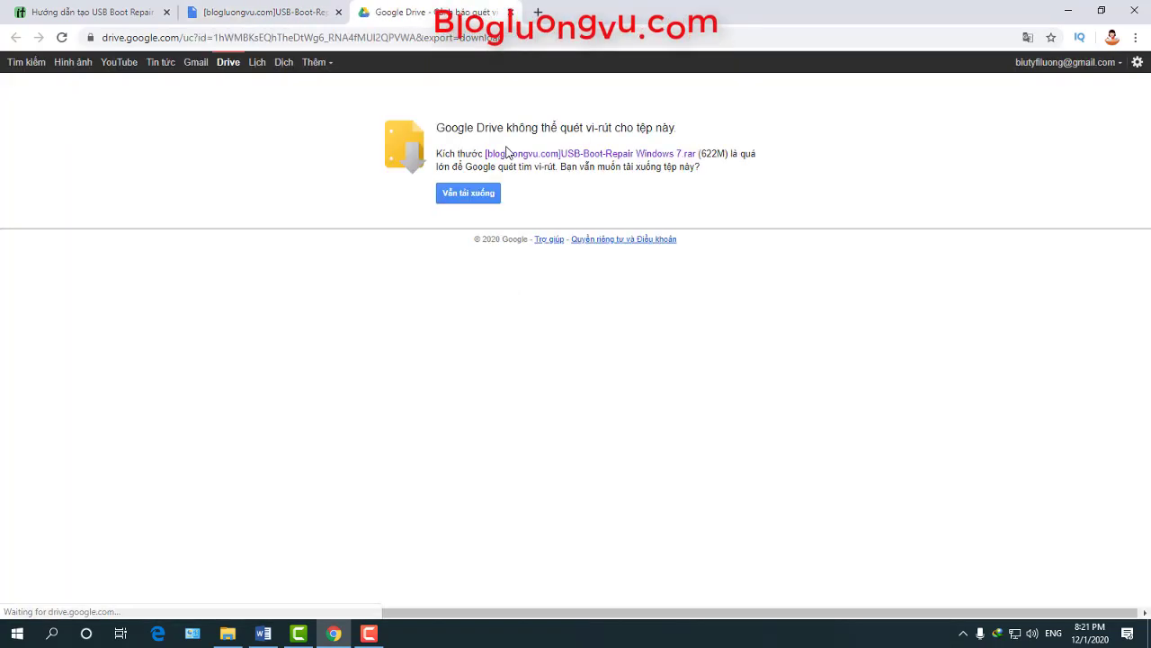
left_click(468, 198)
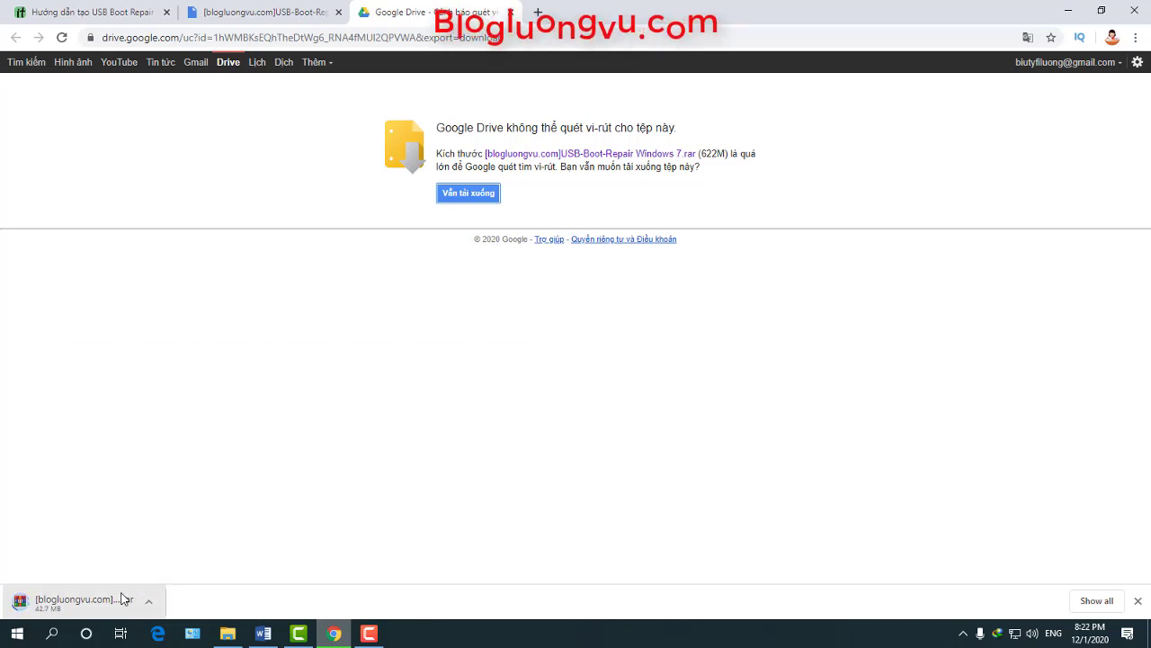
left_click(1066, 9)
left_click(1063, 9)
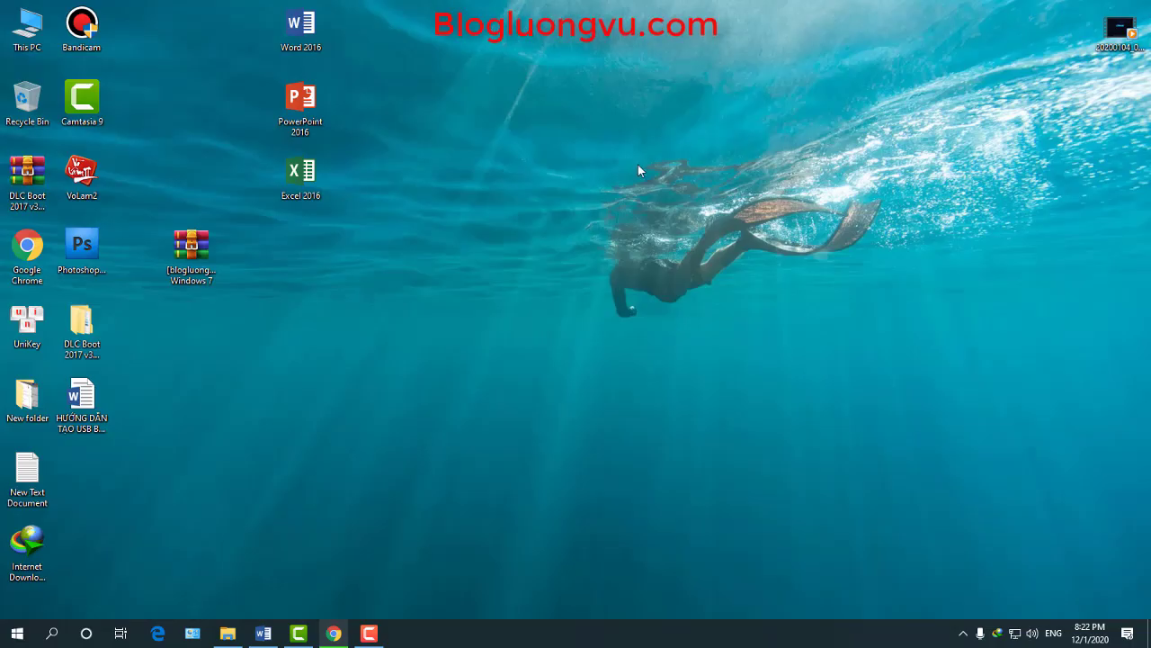
Extract the USB-Boot-Repair Windows 7 archive onto the desktop and place the extracted folder directly below the archive.
left_click(190, 250)
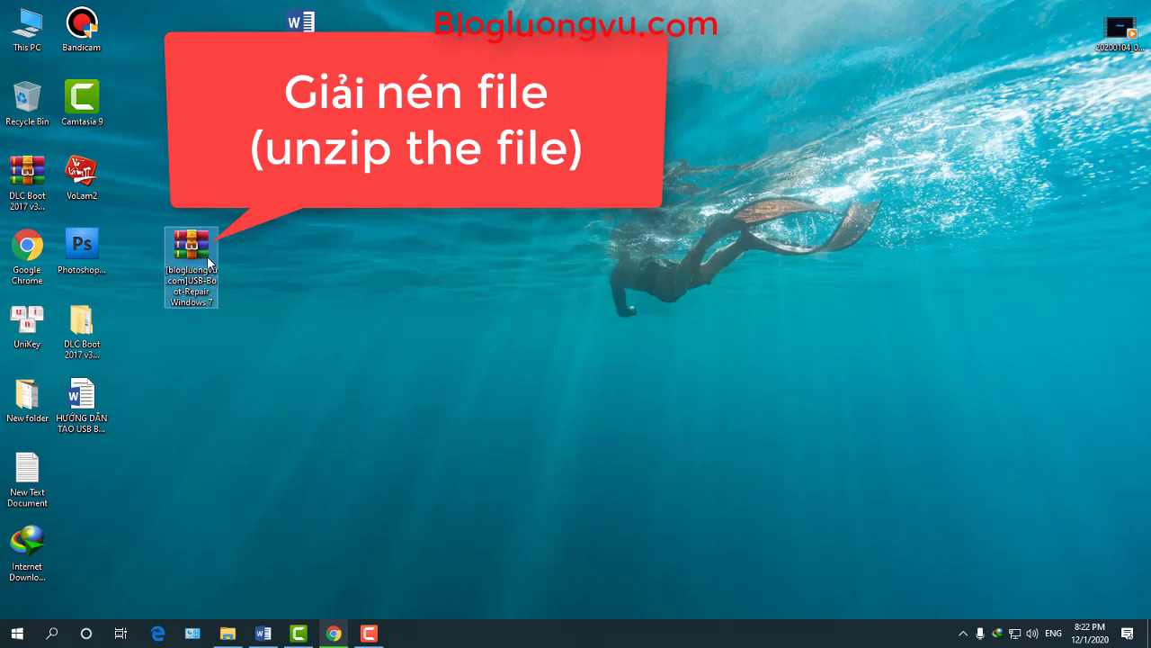
right_click(208, 259)
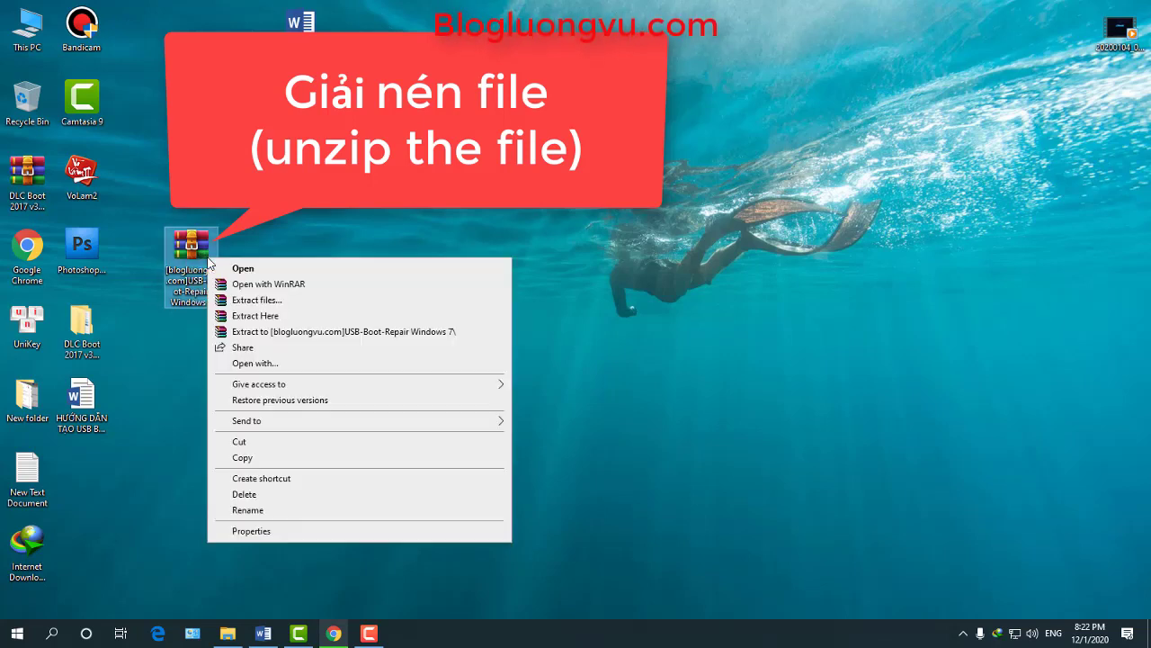
left_click(255, 316)
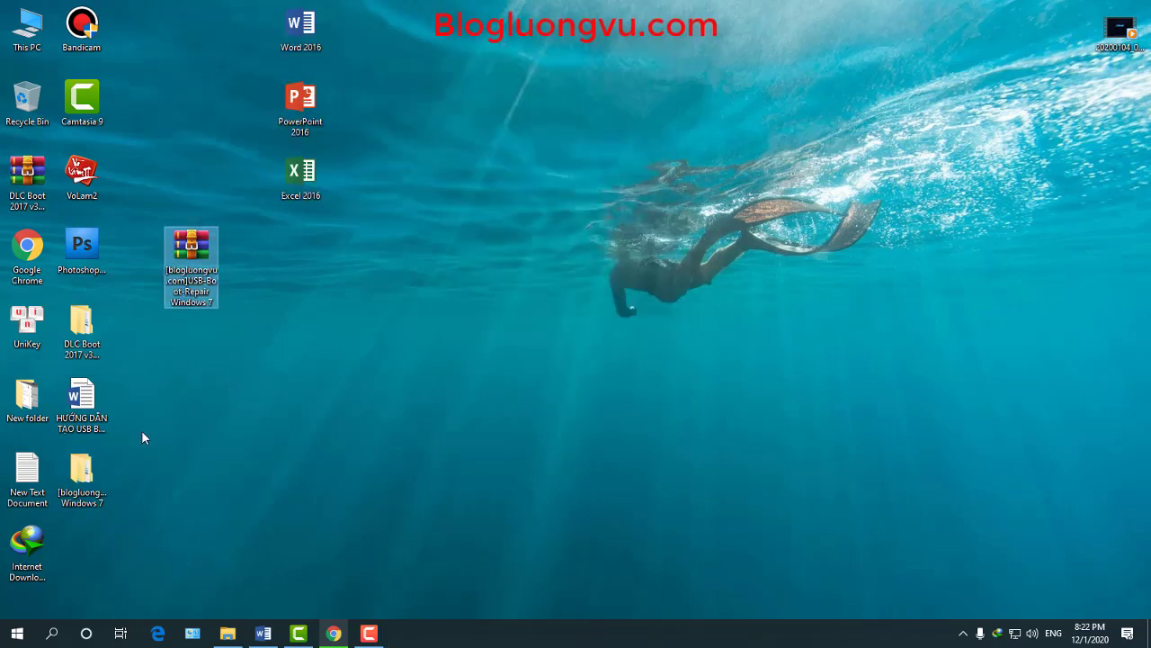
left_click_drag(91, 470, 200, 339)
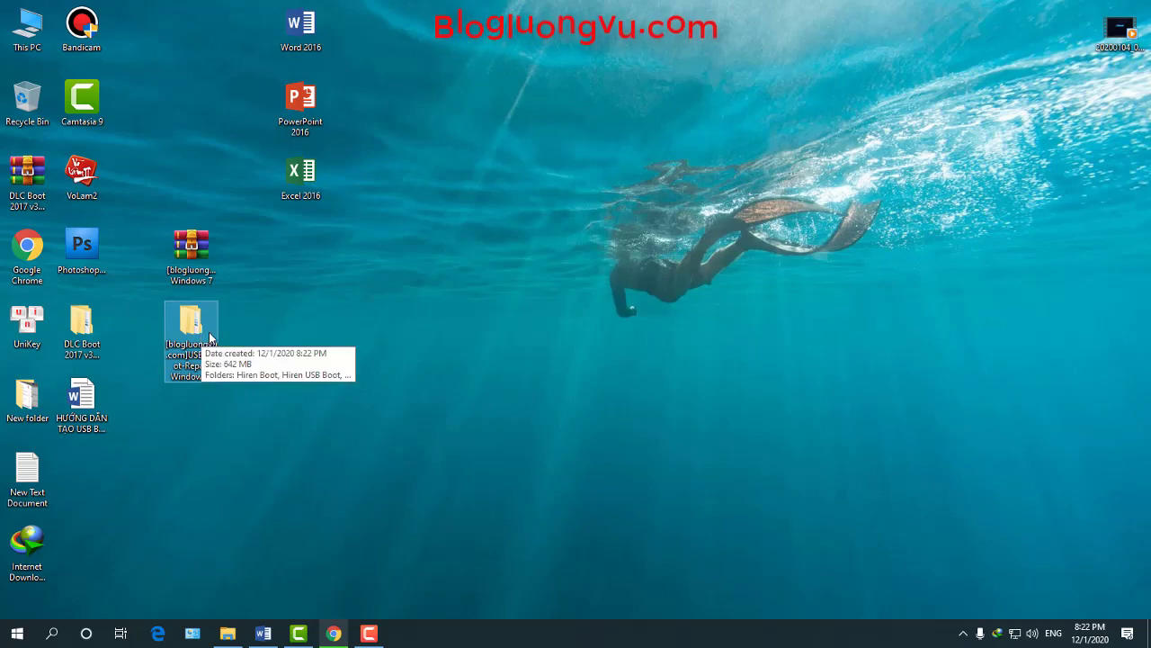
Run usb_format as administrator from the inner Hiren USB Boot folder of the extracted USB-Boot-Repair Windows 7 folder.
double_click(205, 333)
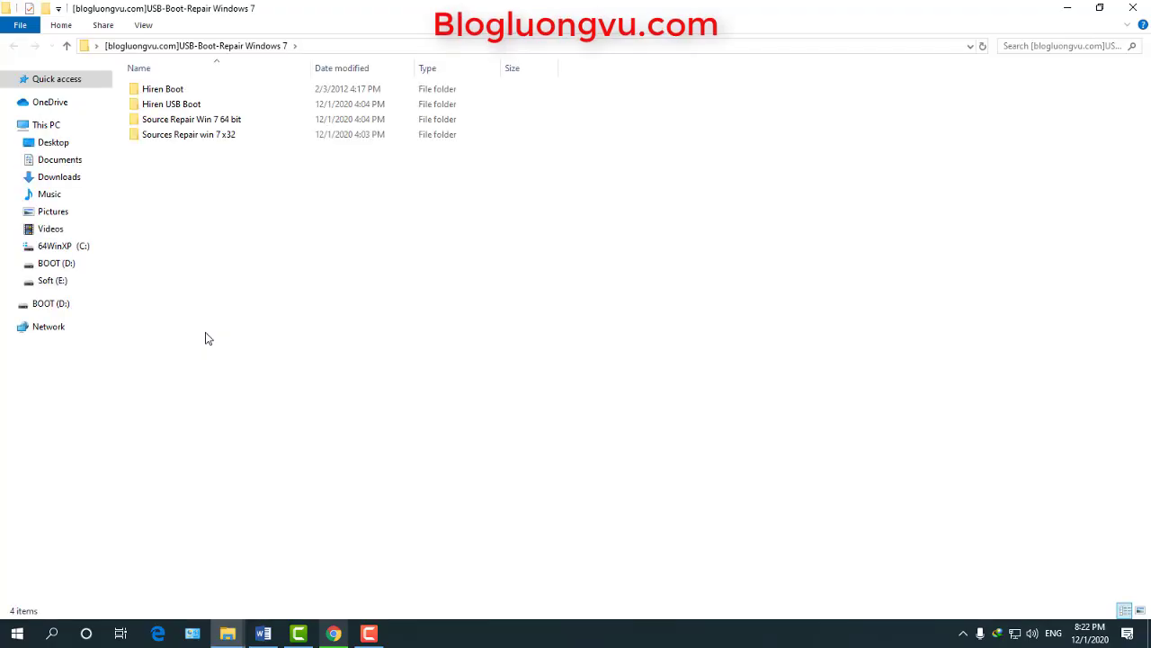
left_click(216, 106)
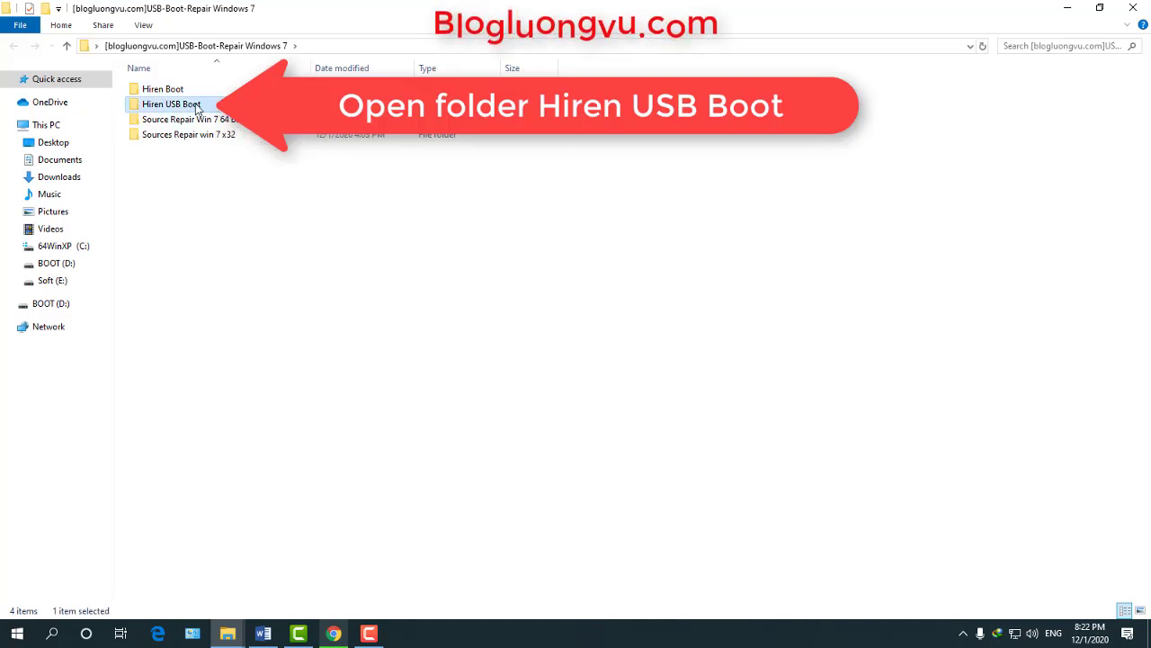
double_click(207, 106)
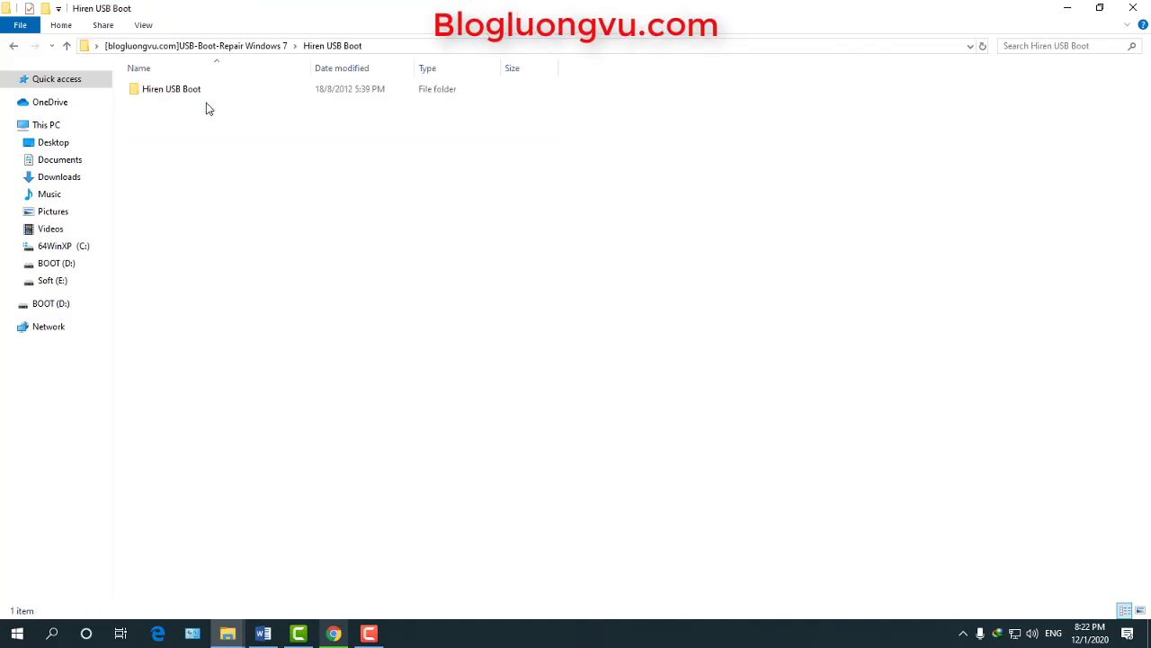
left_click(183, 91)
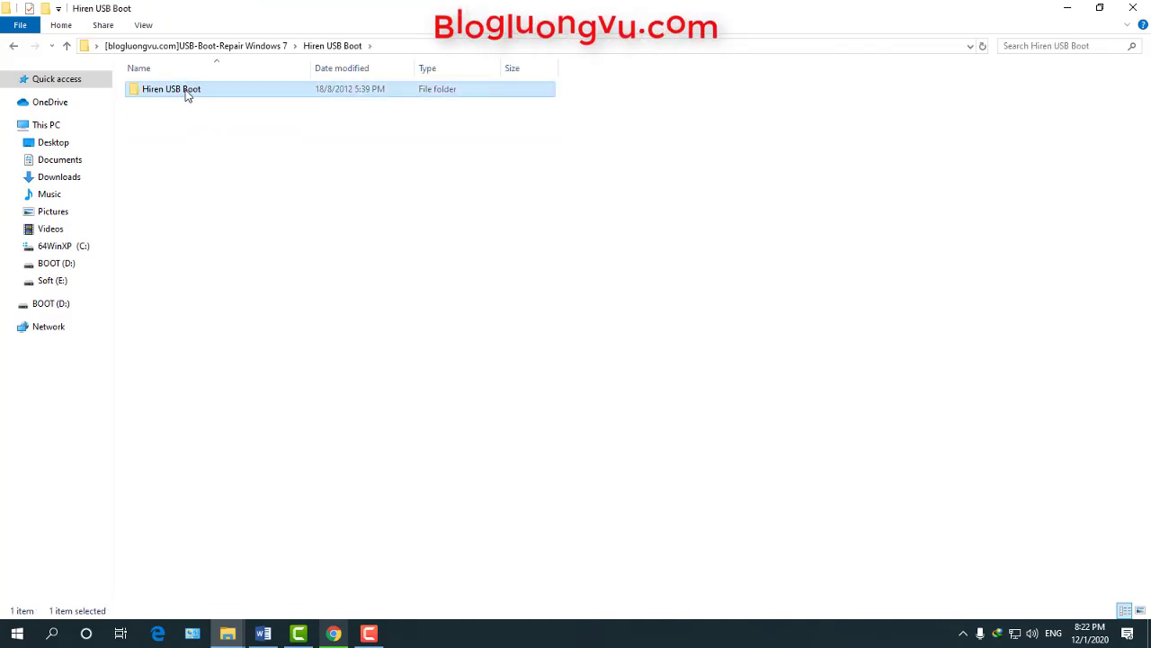
double_click(190, 90)
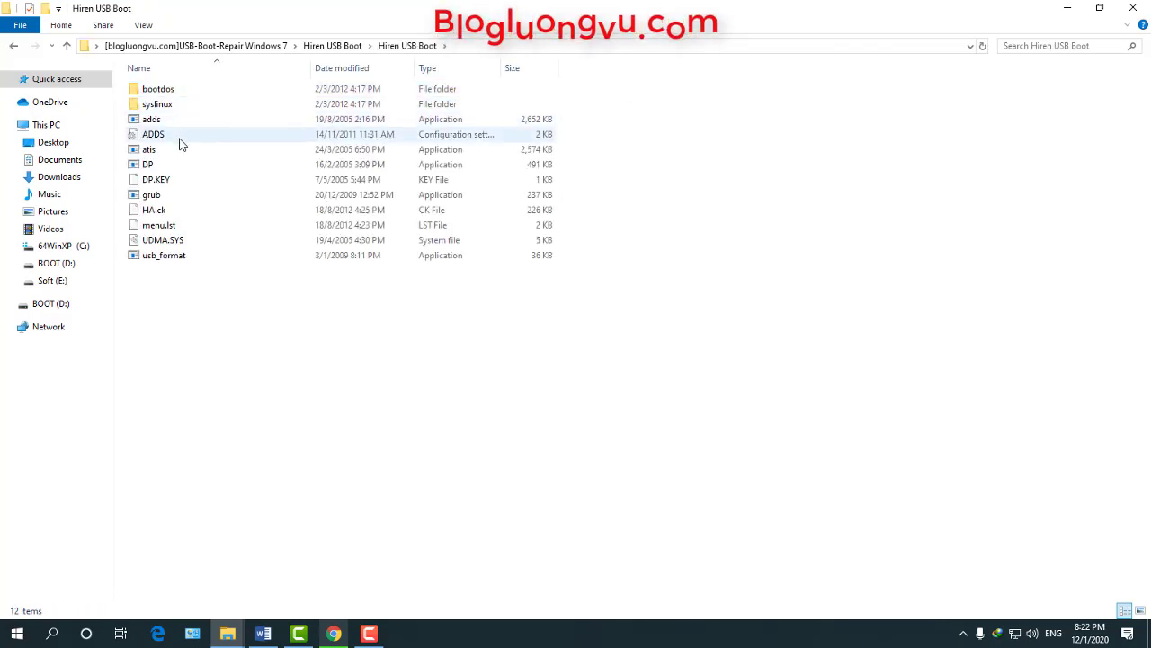
left_click(180, 259)
right_click(180, 260)
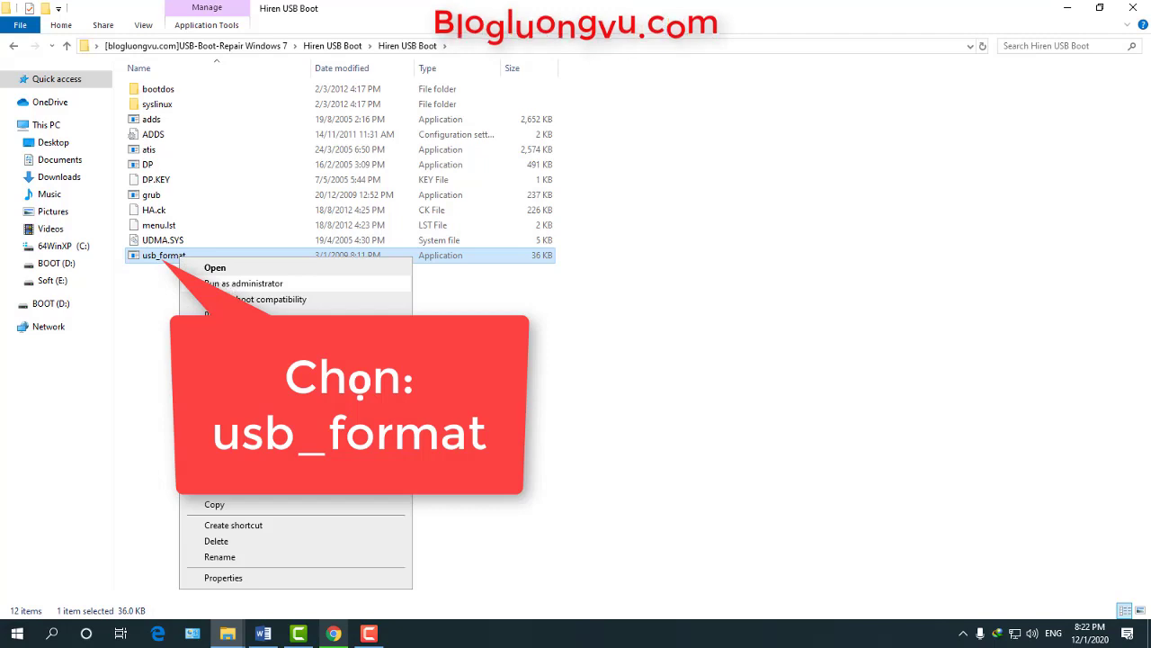
left_click(205, 284)
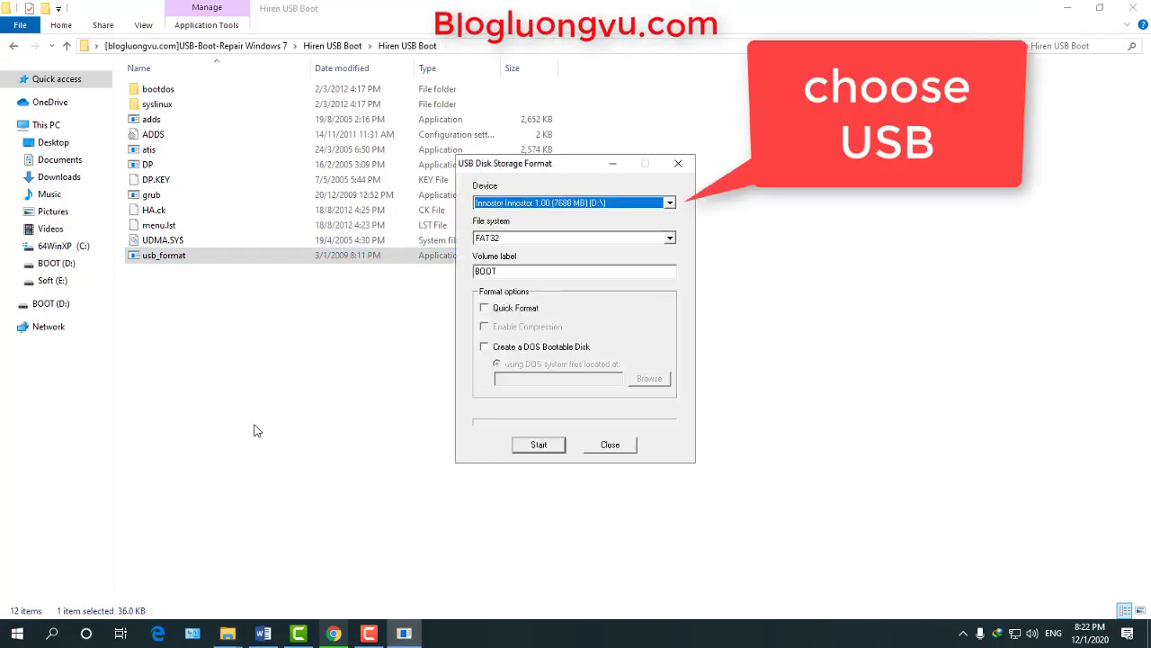
Try to quick-format the Innostor USB drive (D:) as FAT32 with the volume label BOOT, and close the USB format utility.
left_click(549, 204)
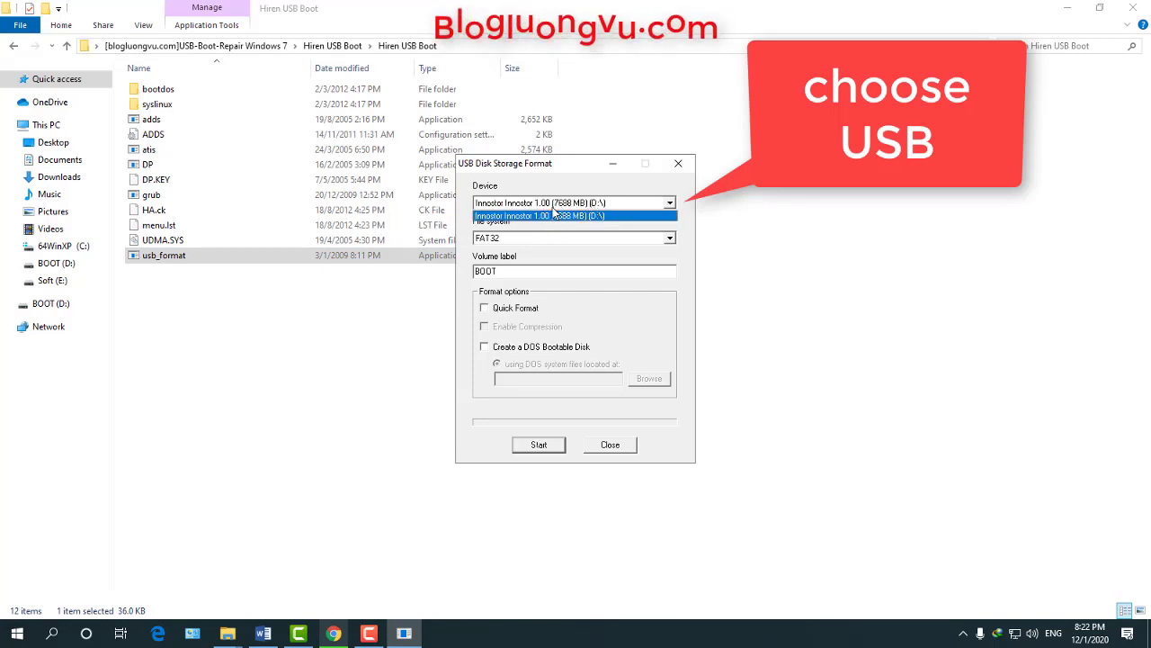
left_click(563, 209)
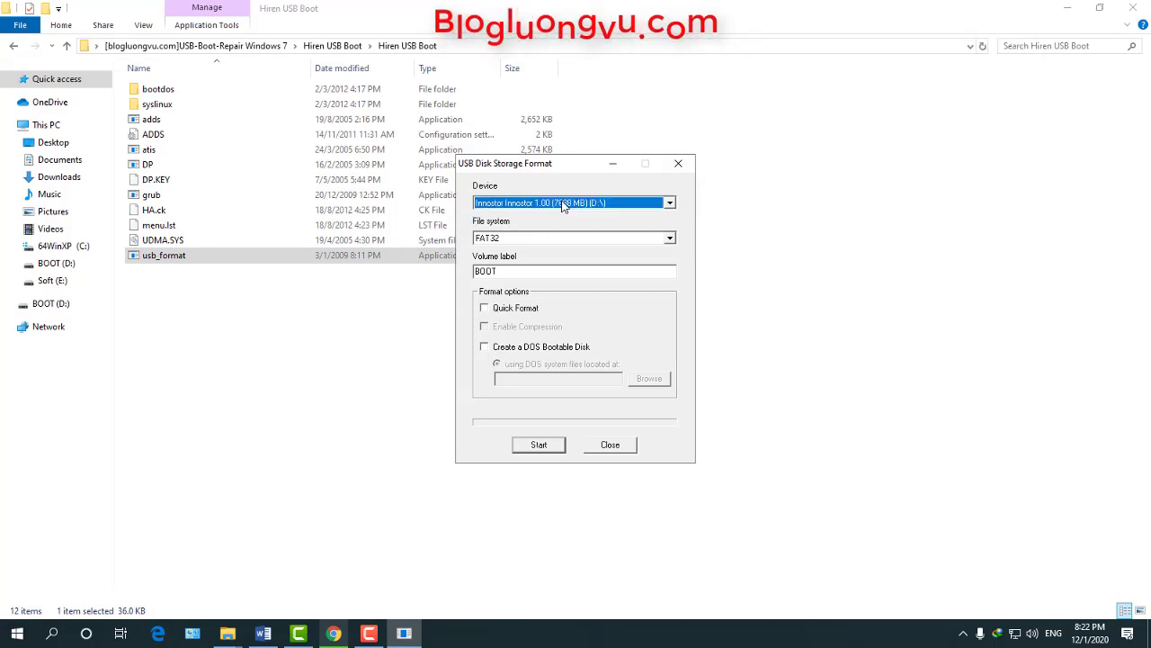
left_click(519, 239)
left_click(519, 241)
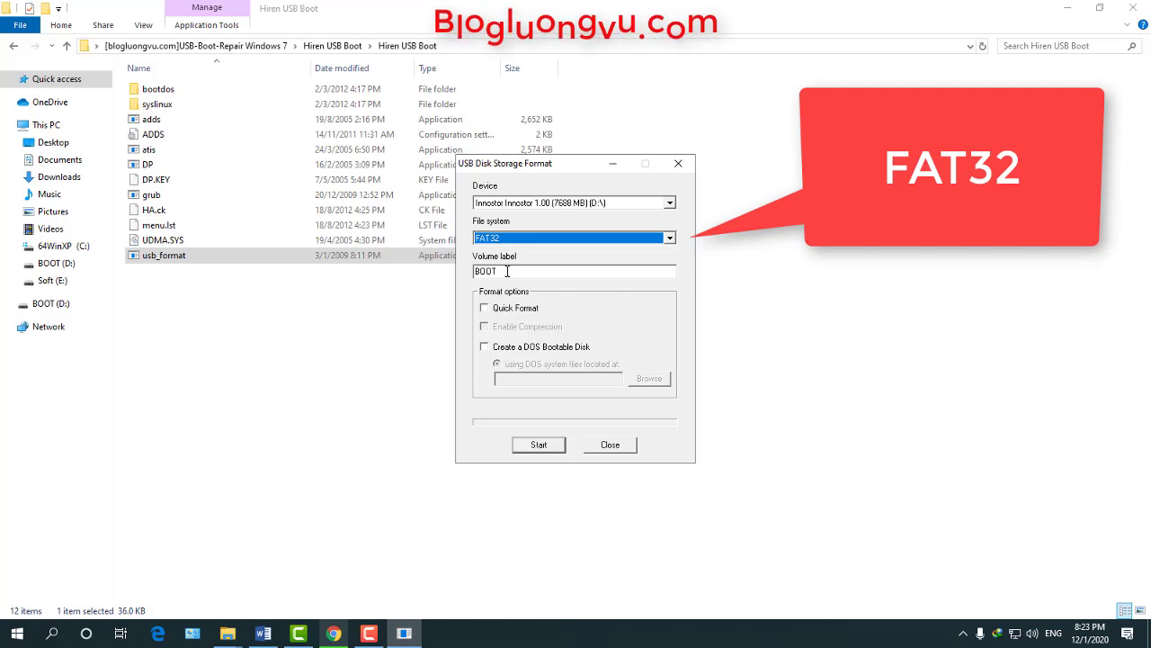
left_click(504, 272)
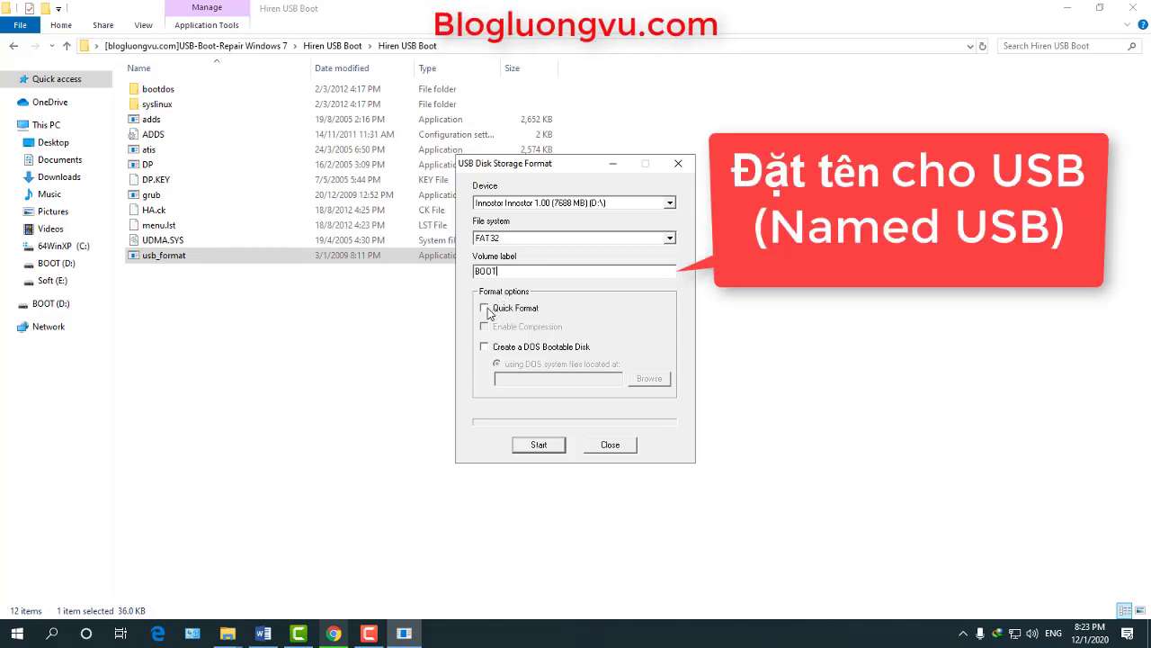
left_click(486, 310)
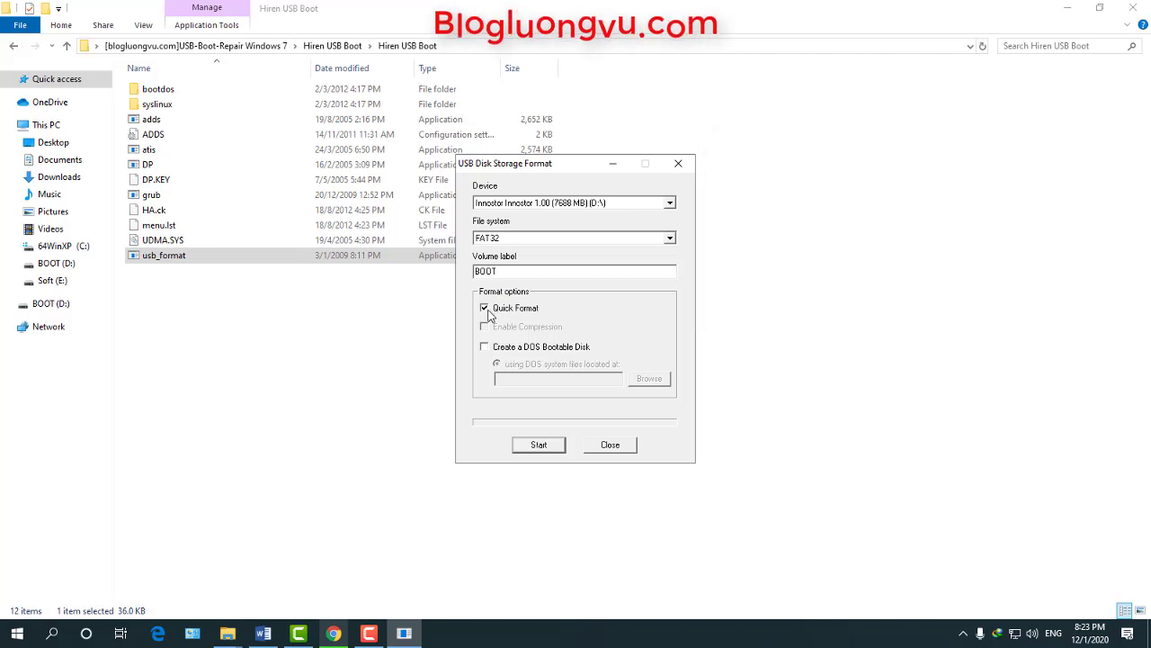
left_click(535, 449)
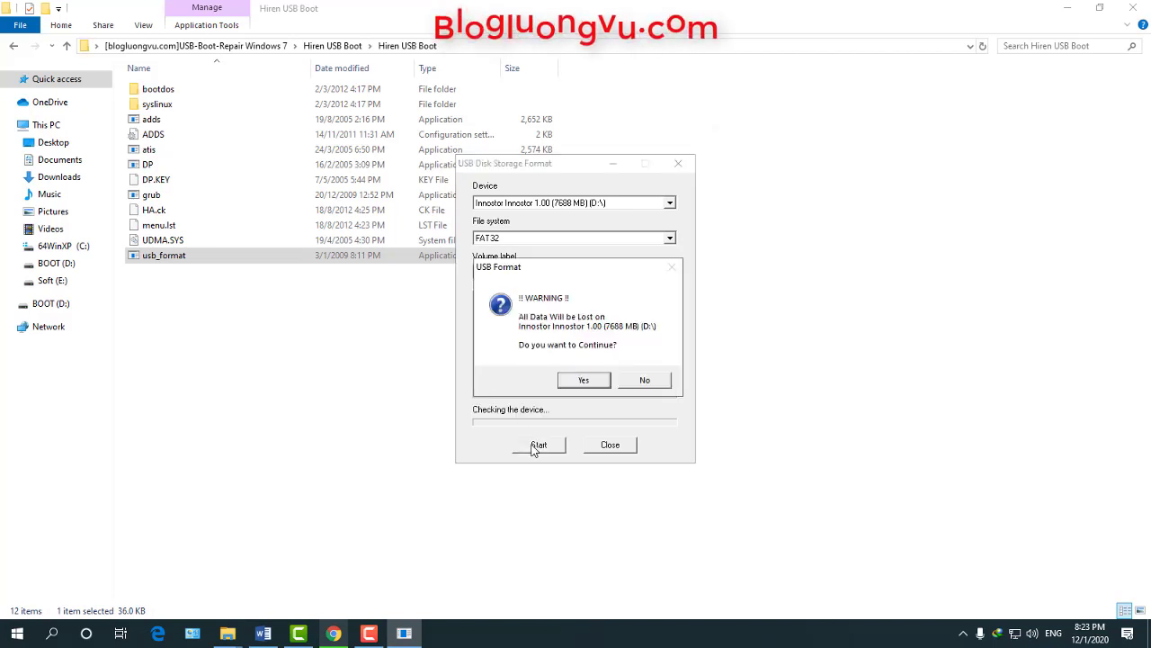
left_click(573, 382)
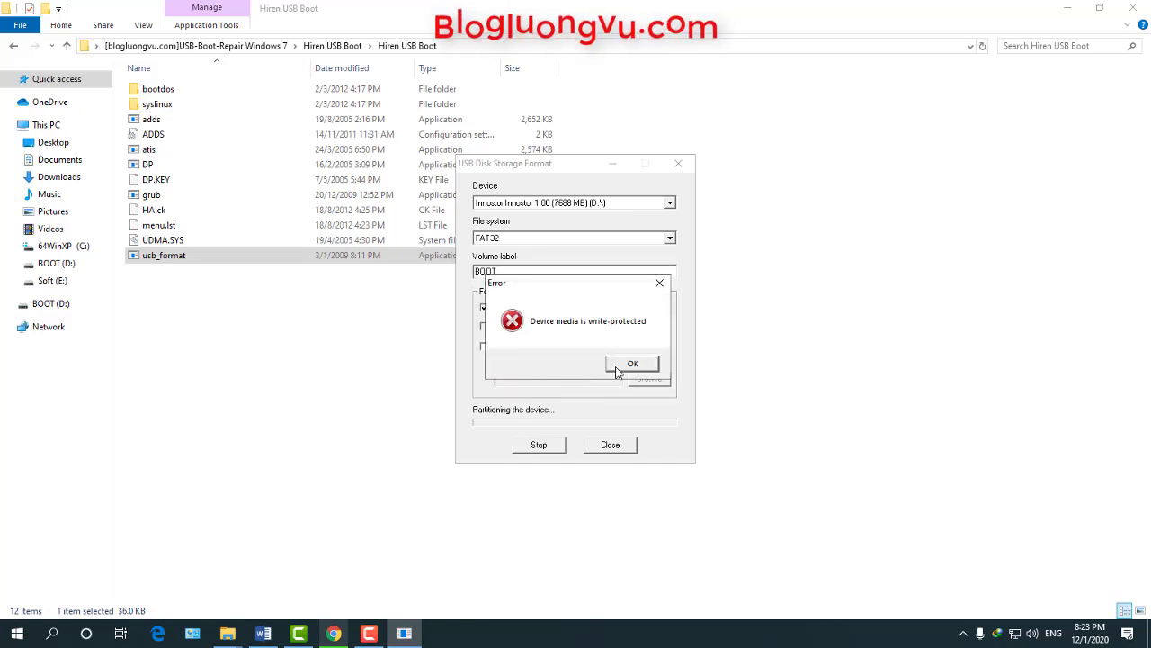
left_click(618, 369)
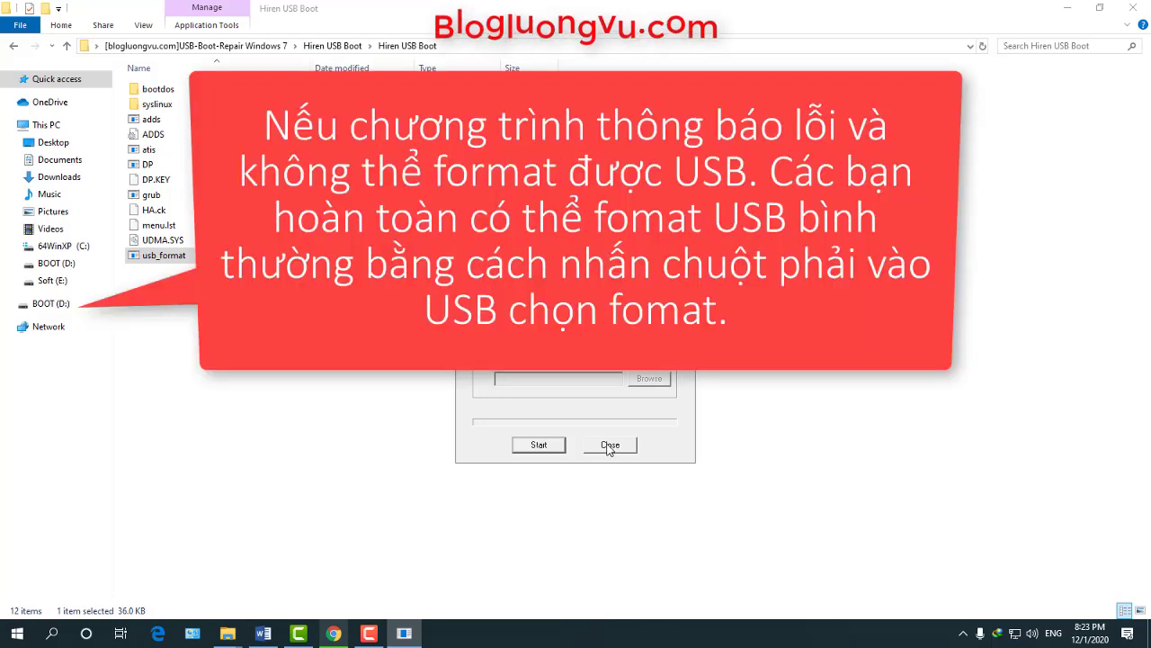
left_click(610, 445)
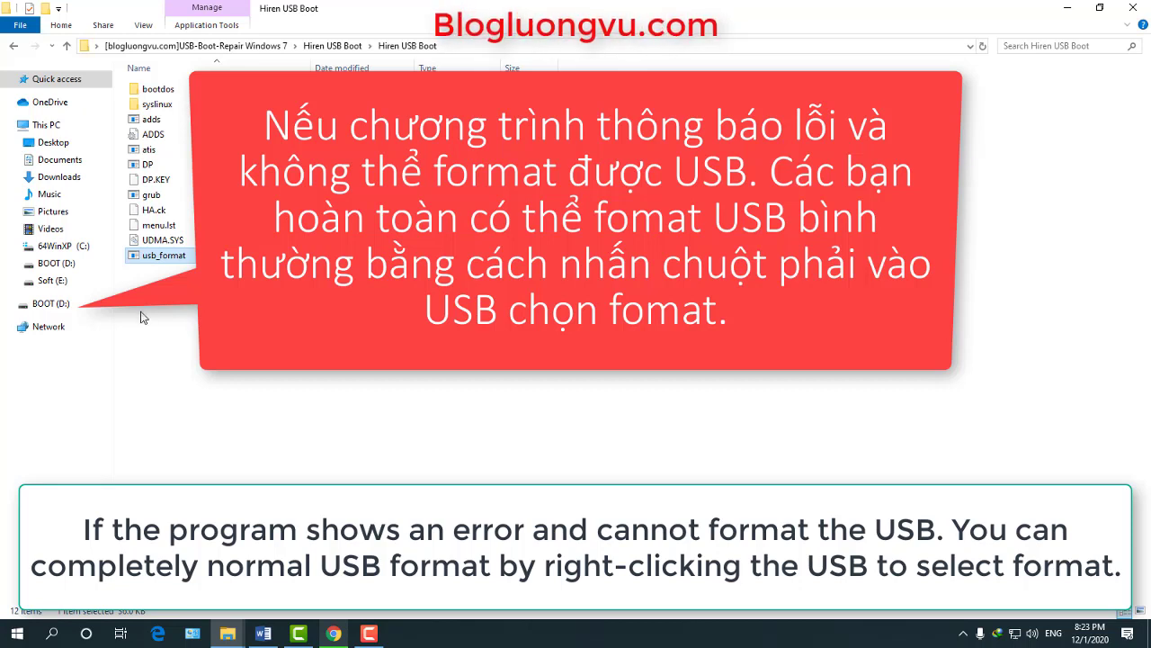
Quick-format the BOOT (D:) drive as FAT32 with the volume label BOOT using the Windows Format command.
left_click(52, 303)
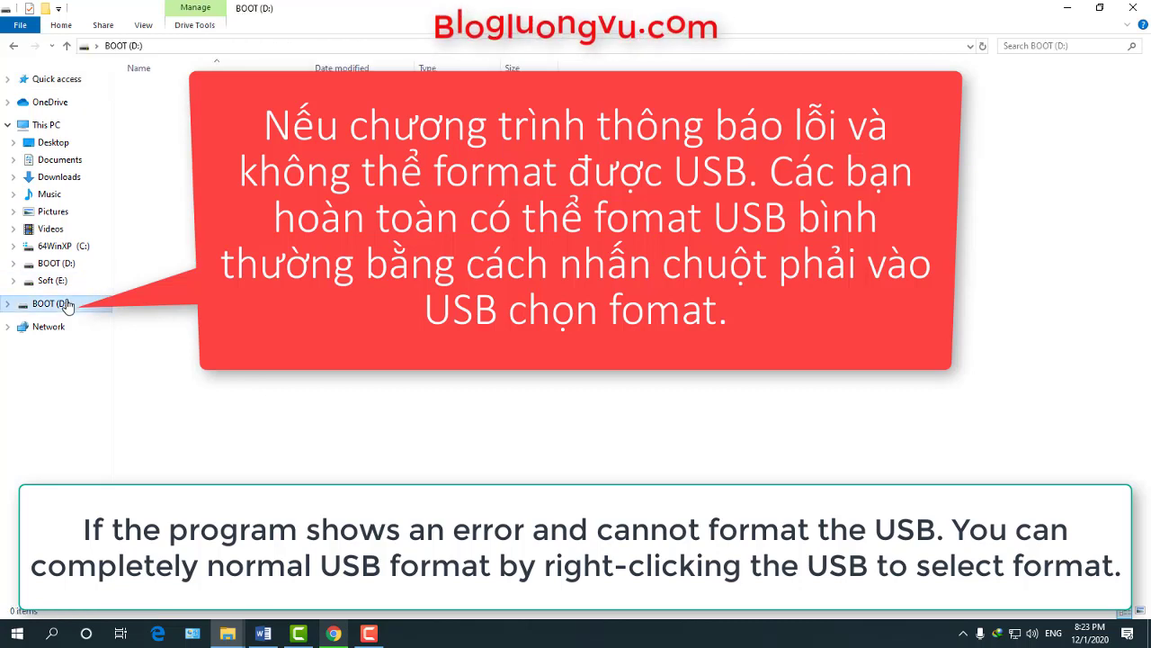
right_click(68, 306)
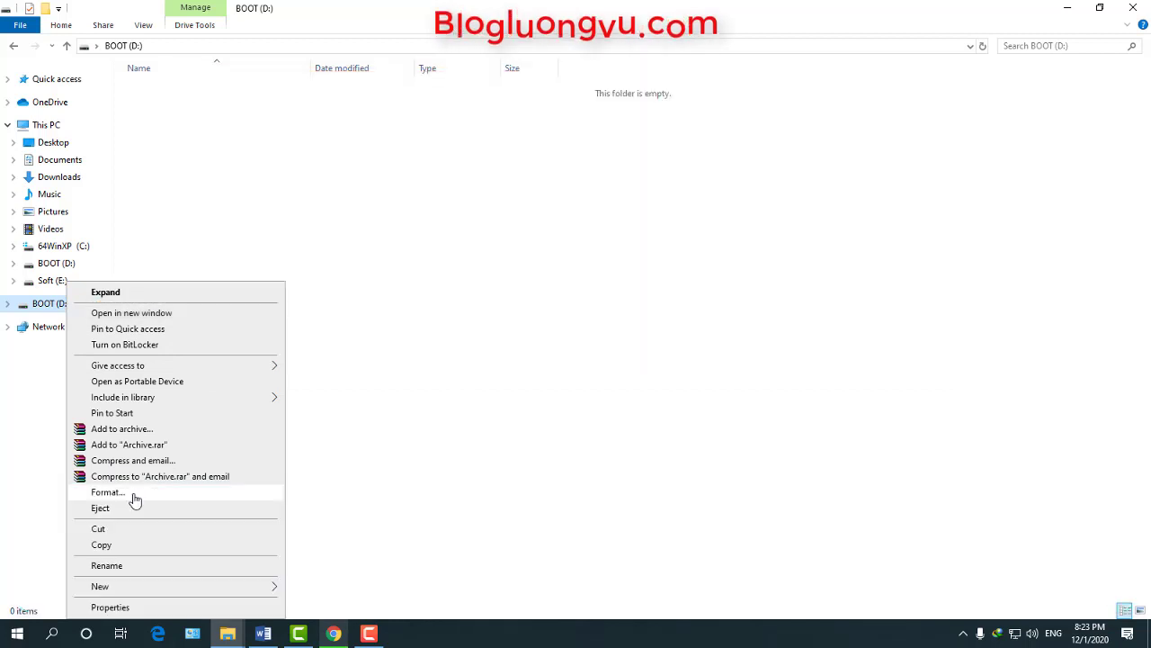
left_click(104, 492)
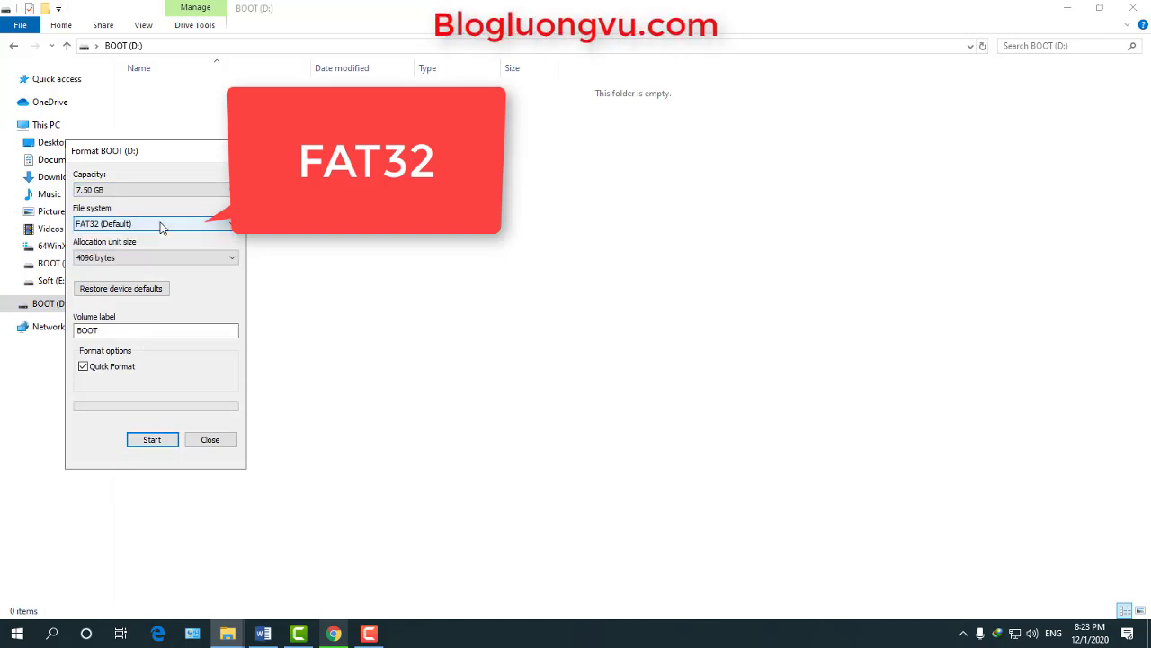
left_click(139, 439)
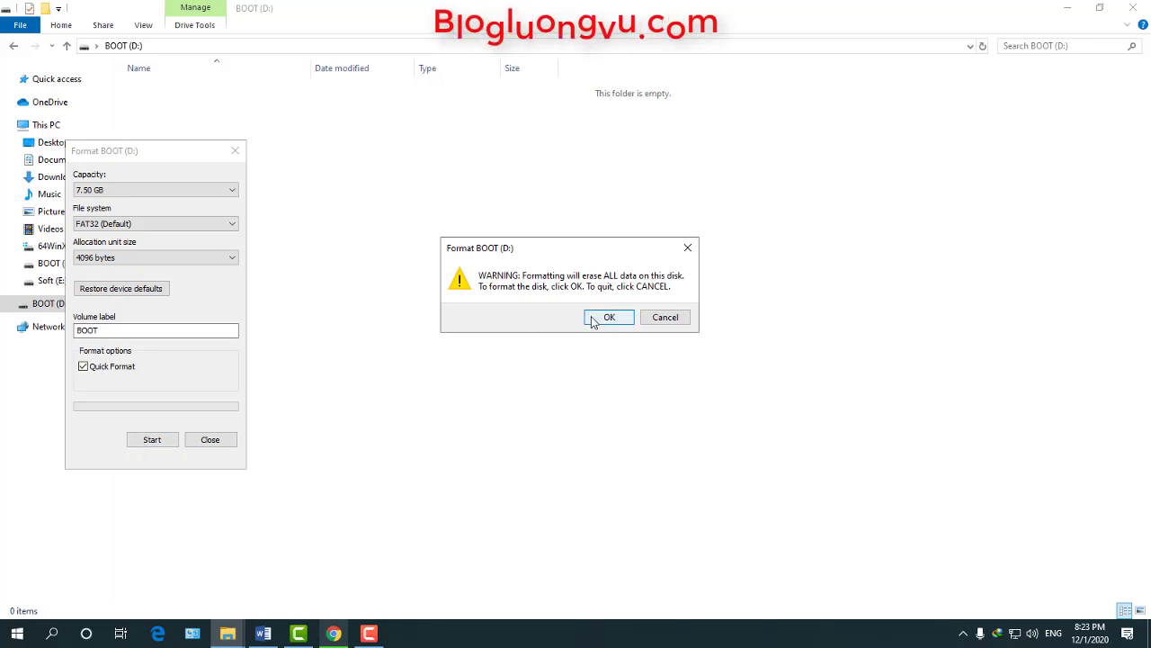
left_click(591, 317)
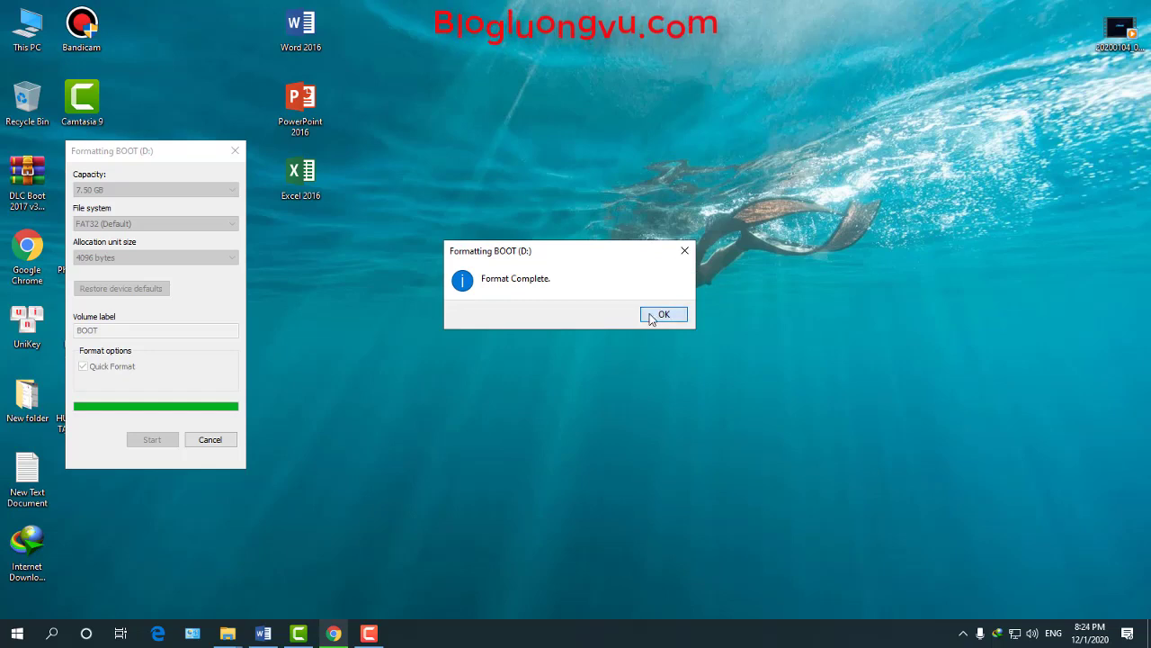
left_click(663, 314)
left_click(212, 438)
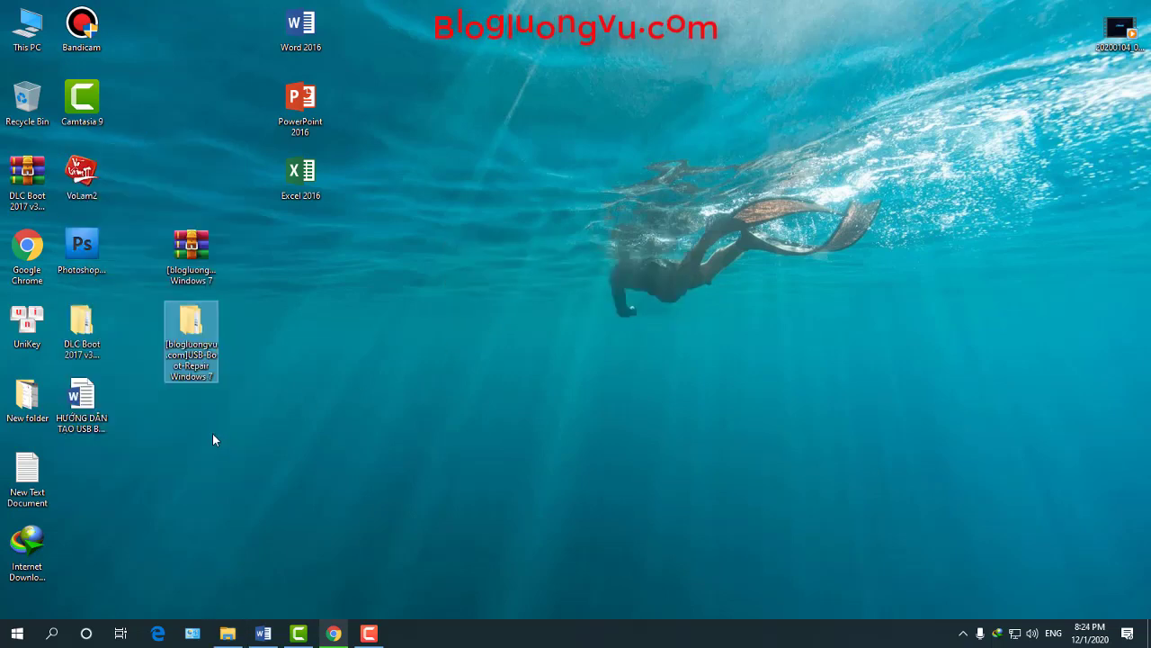
Run the RunMe batch file from the syslinux folder inside the inner Hiren USB Boot folder of the extracted USB-Boot-Repair Windows 7 folder.
double_click(197, 338)
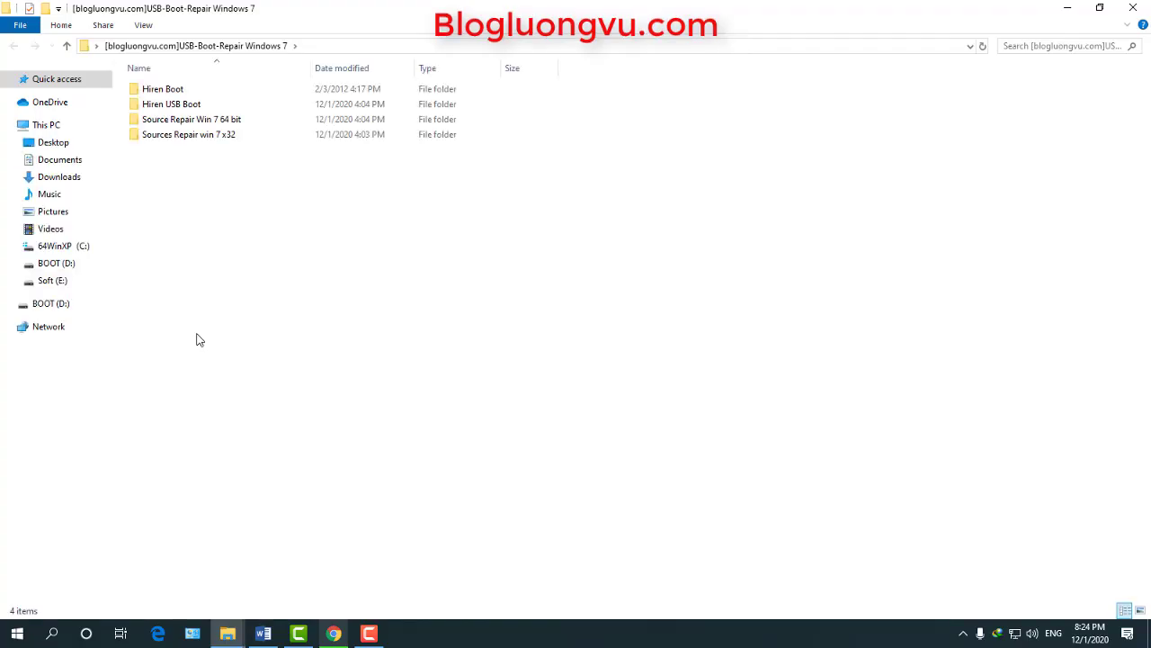
left_click(167, 107)
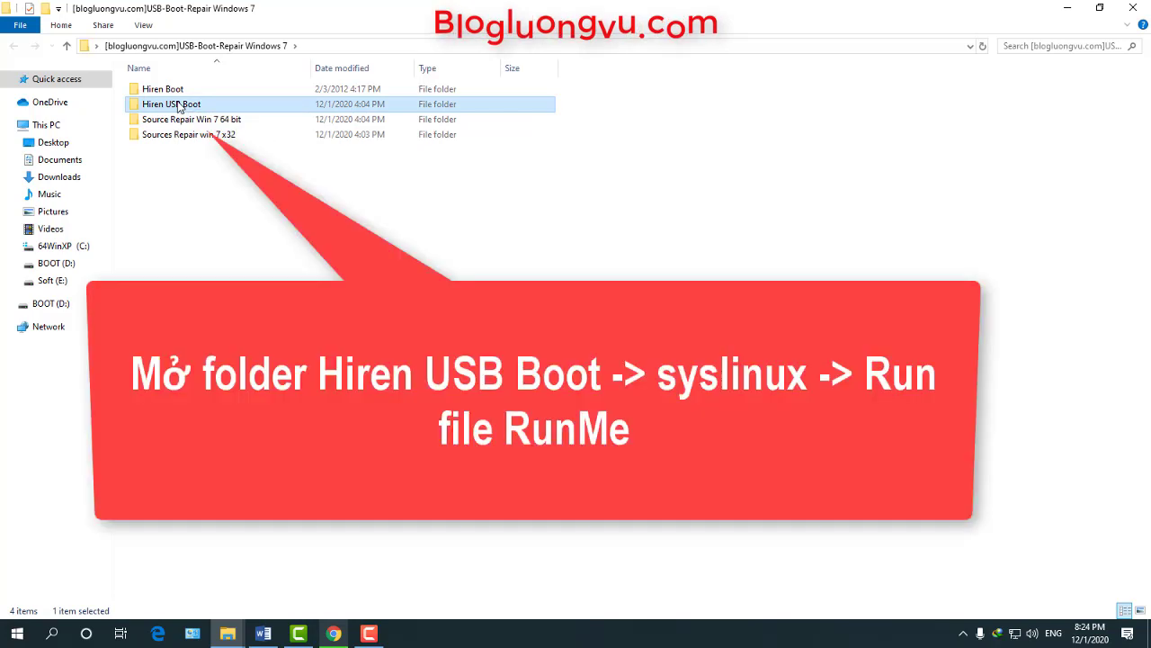
double_click(179, 106)
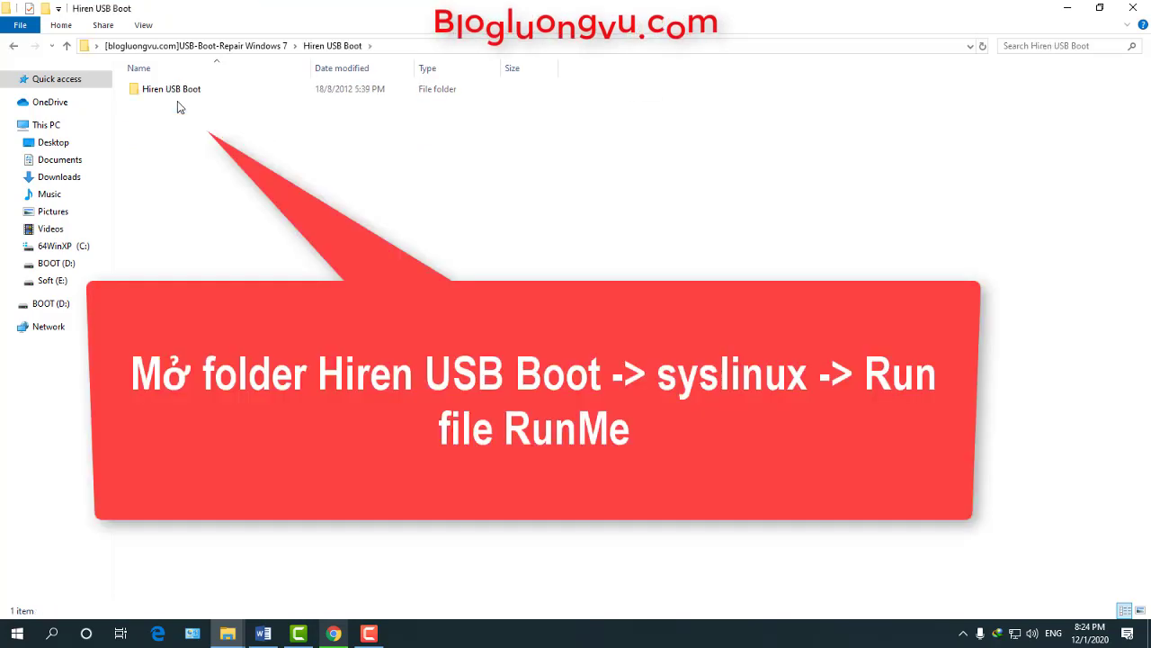
double_click(177, 94)
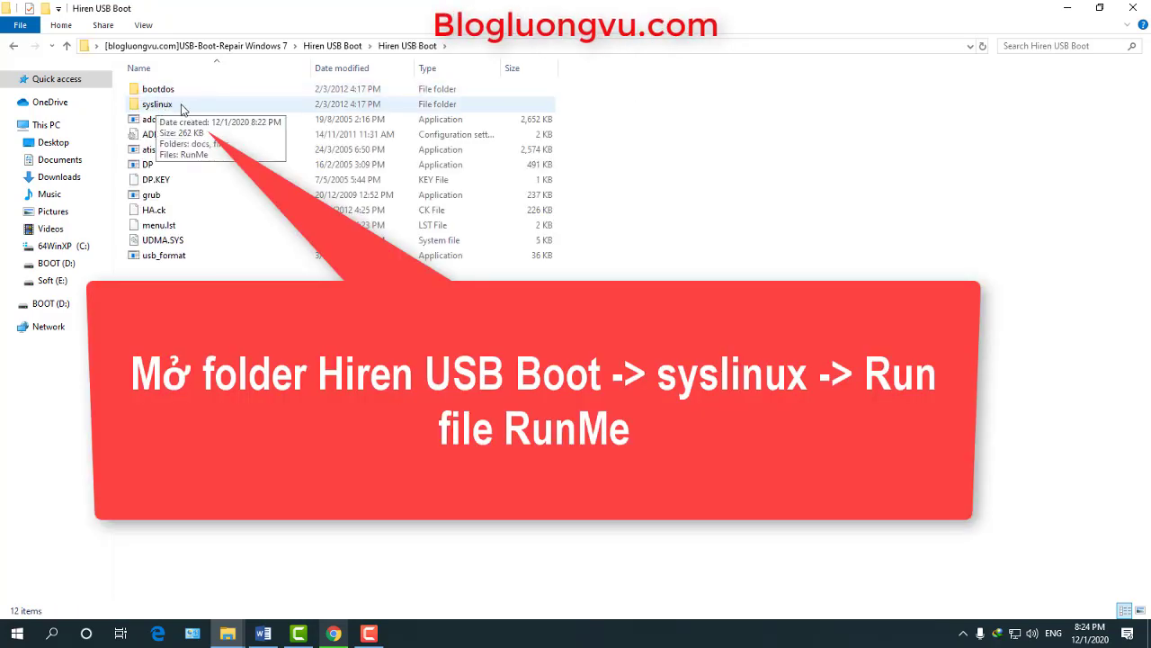
left_click(179, 106)
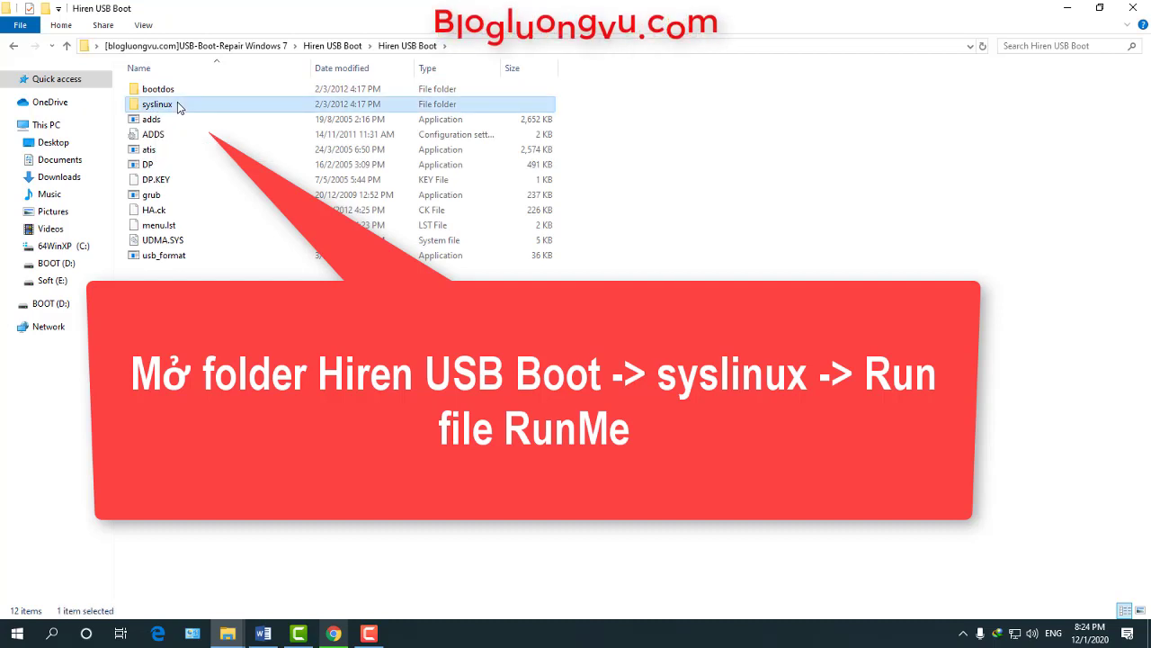
double_click(178, 106)
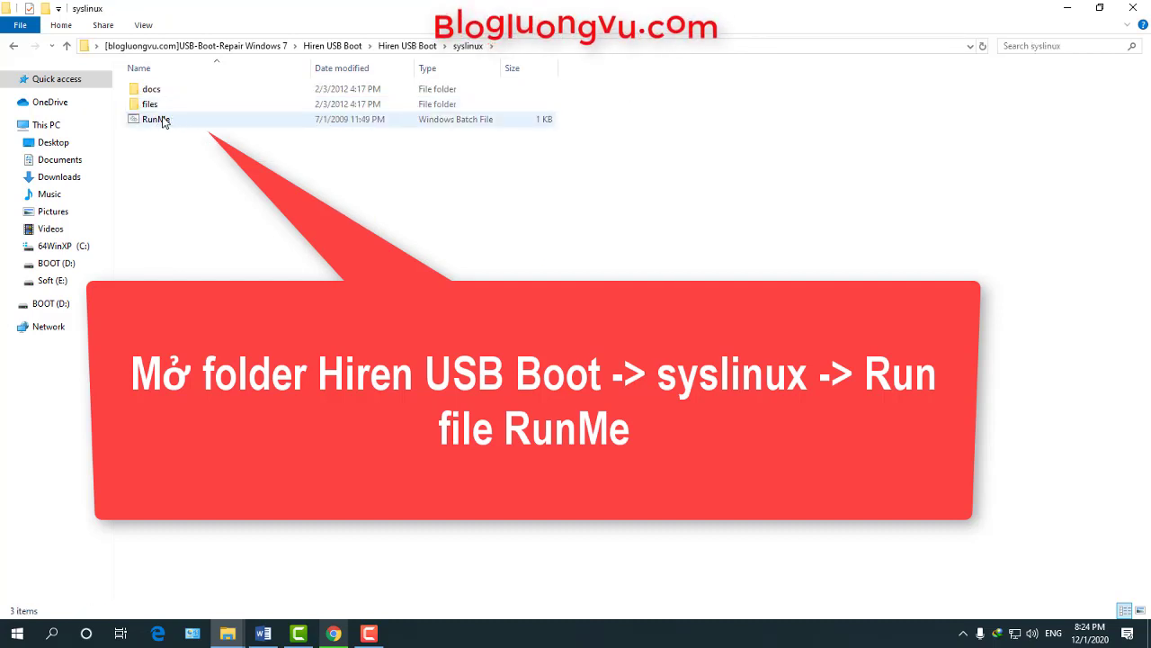
left_click(168, 121)
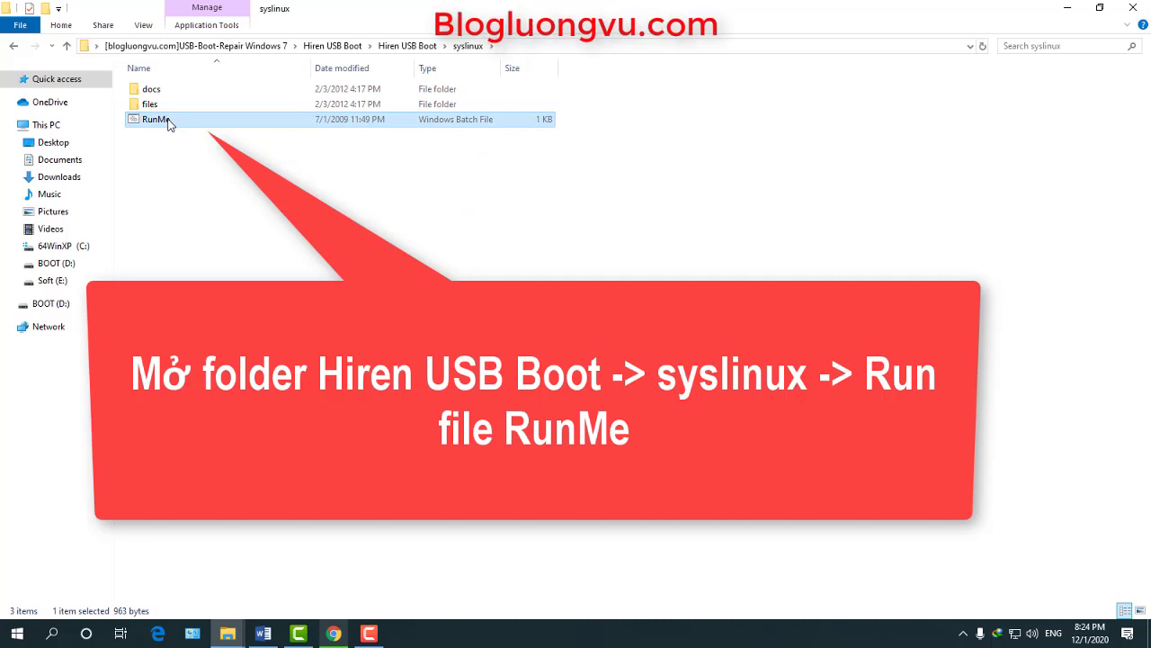
right_click(168, 123)
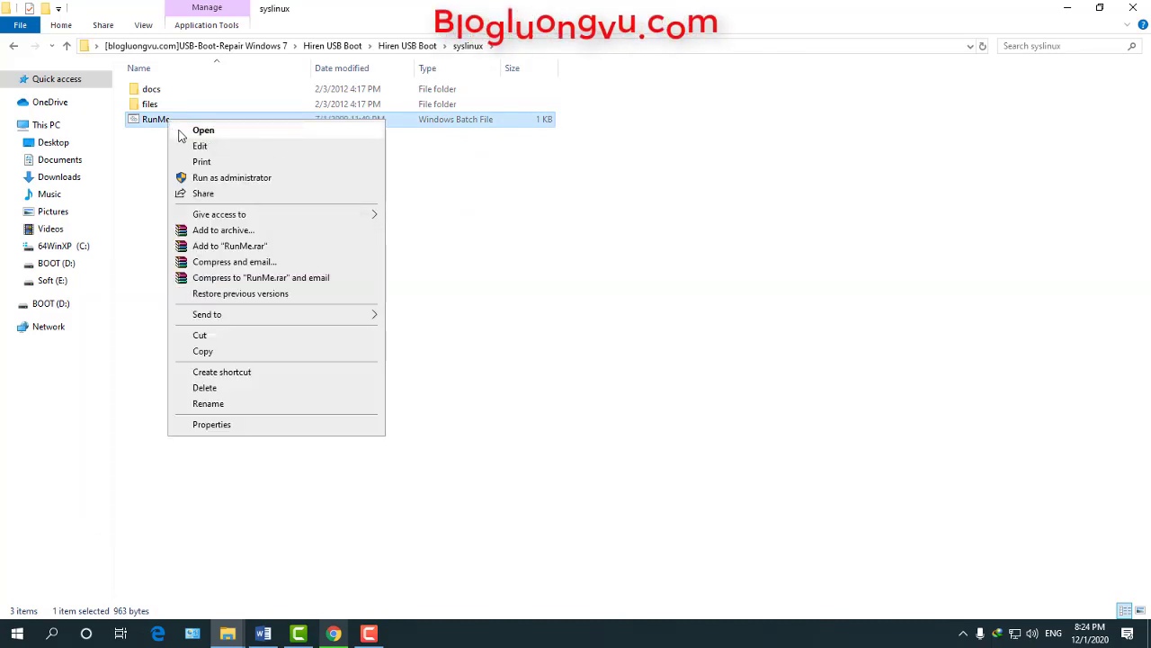
left_click(180, 131)
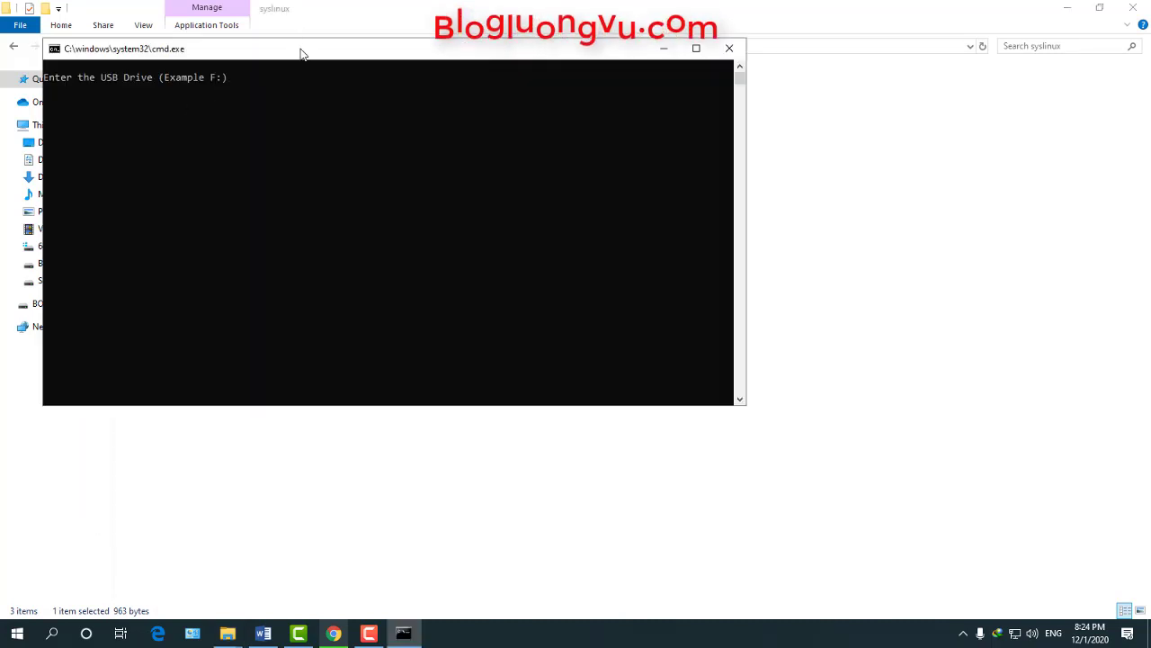
Install syslinux on the USB drive by giving D: as the target drive, and continue through the script until it closes.
left_click_drag(301, 54, 402, 44)
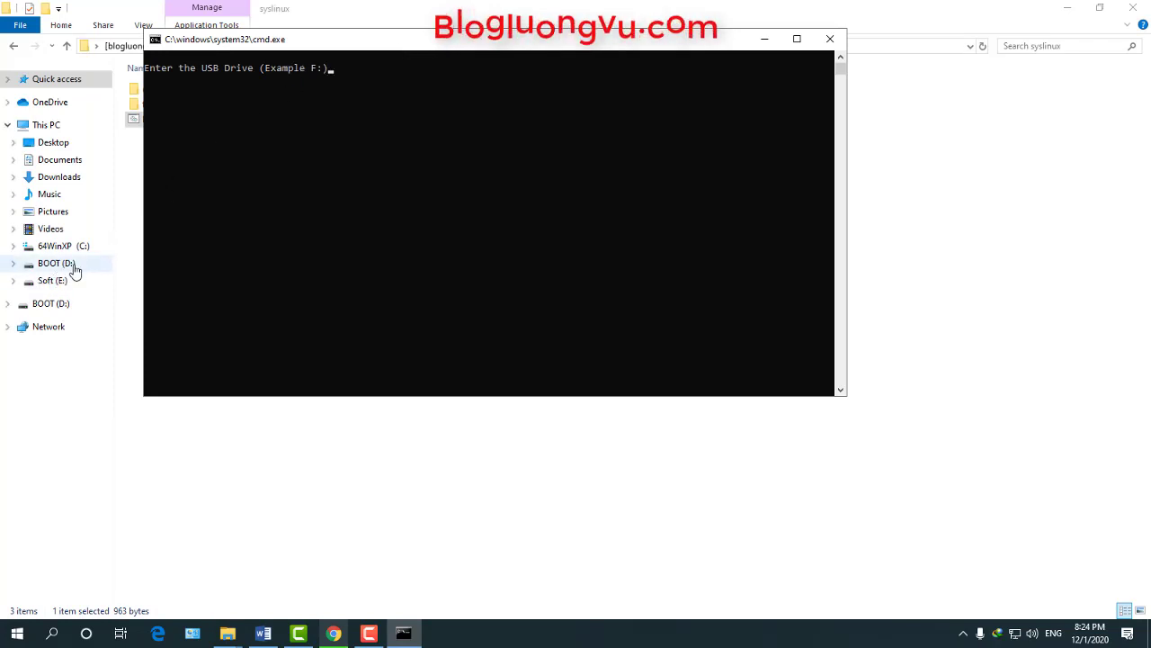
left_click(357, 72)
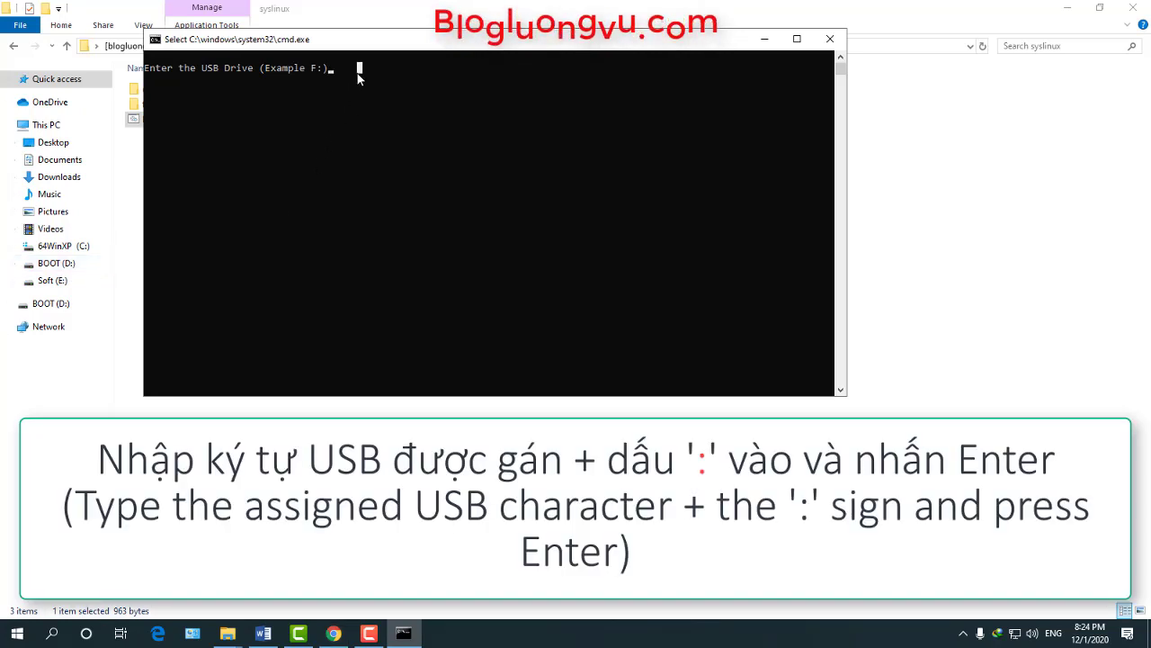
type("D")
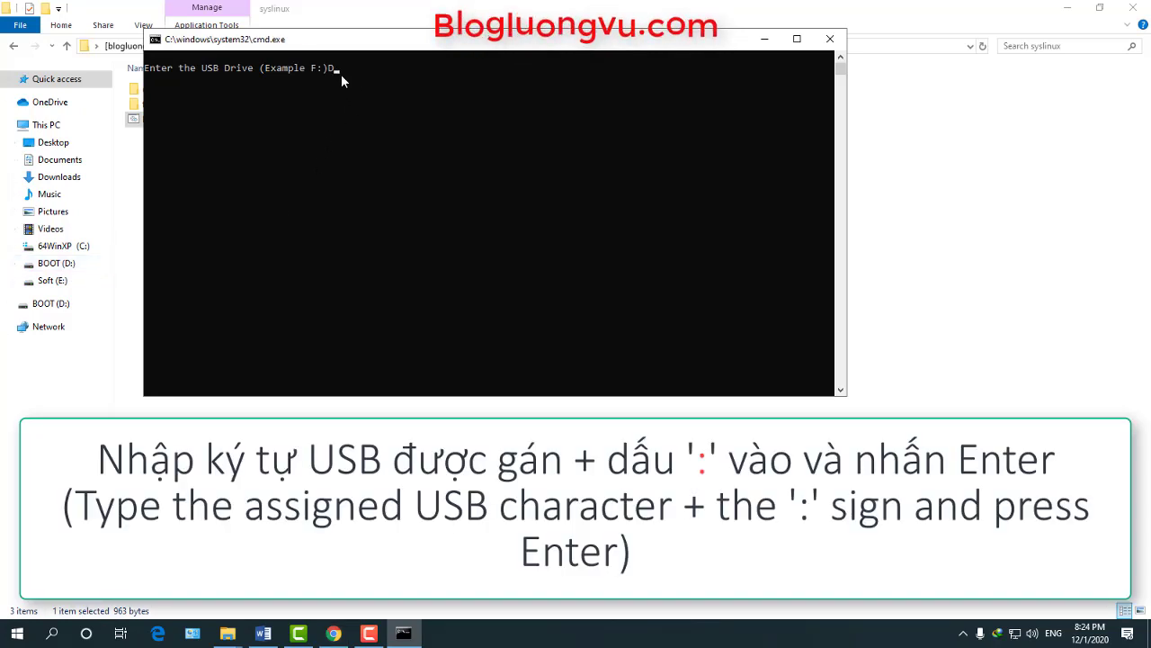
type(":")
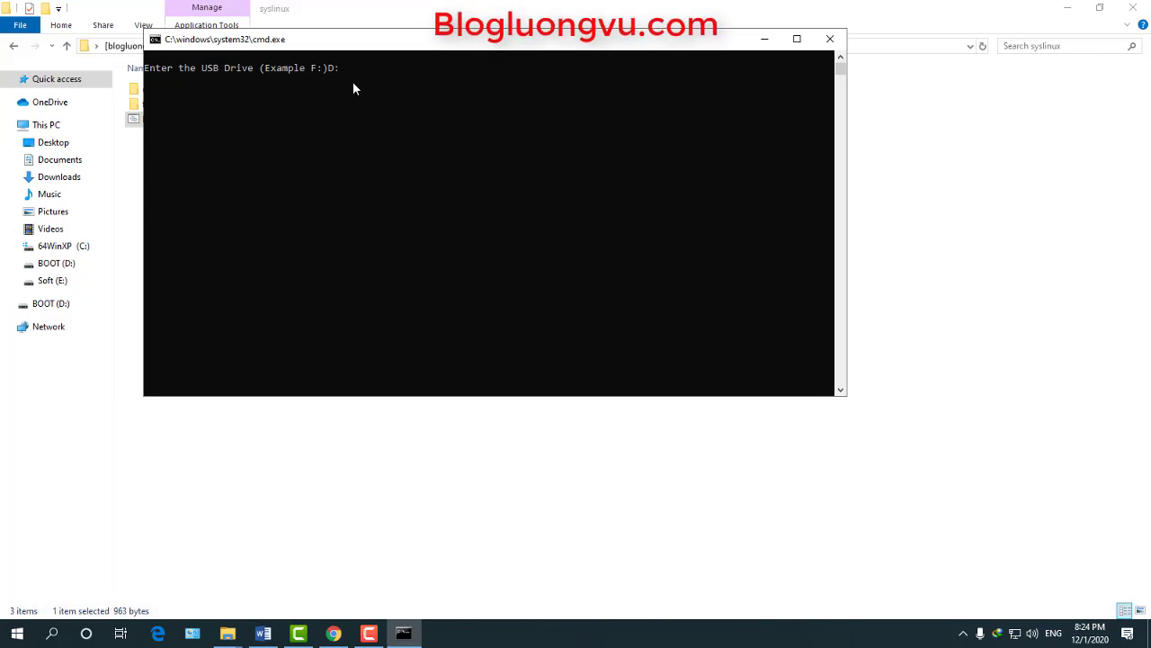
key("Return")
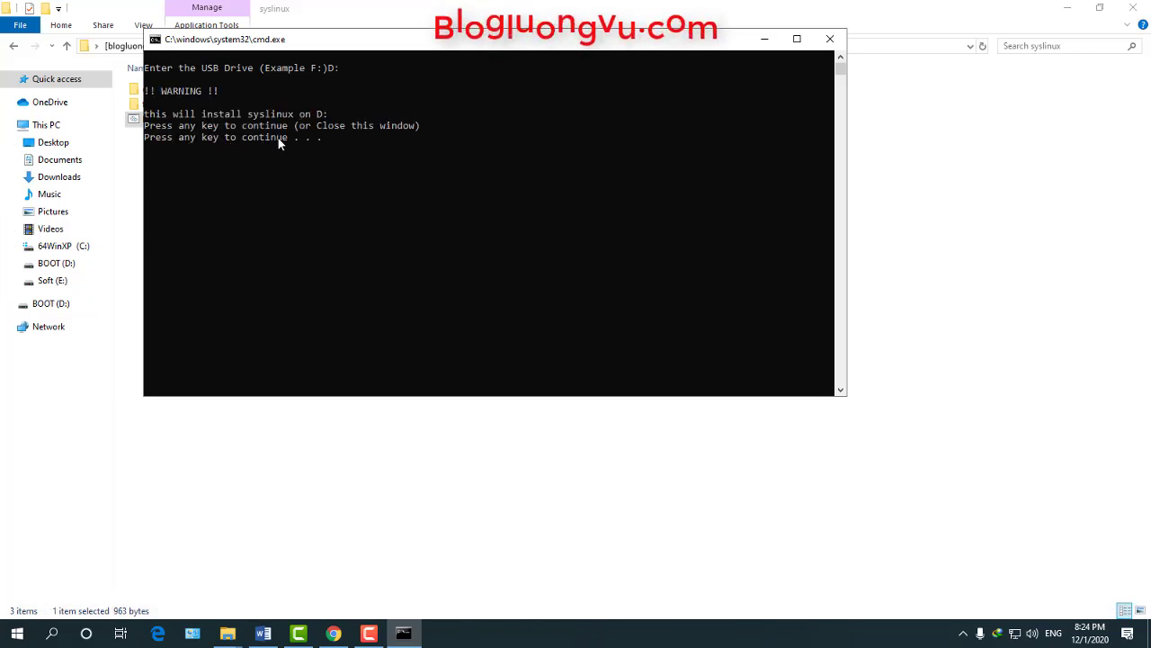
key("Return")
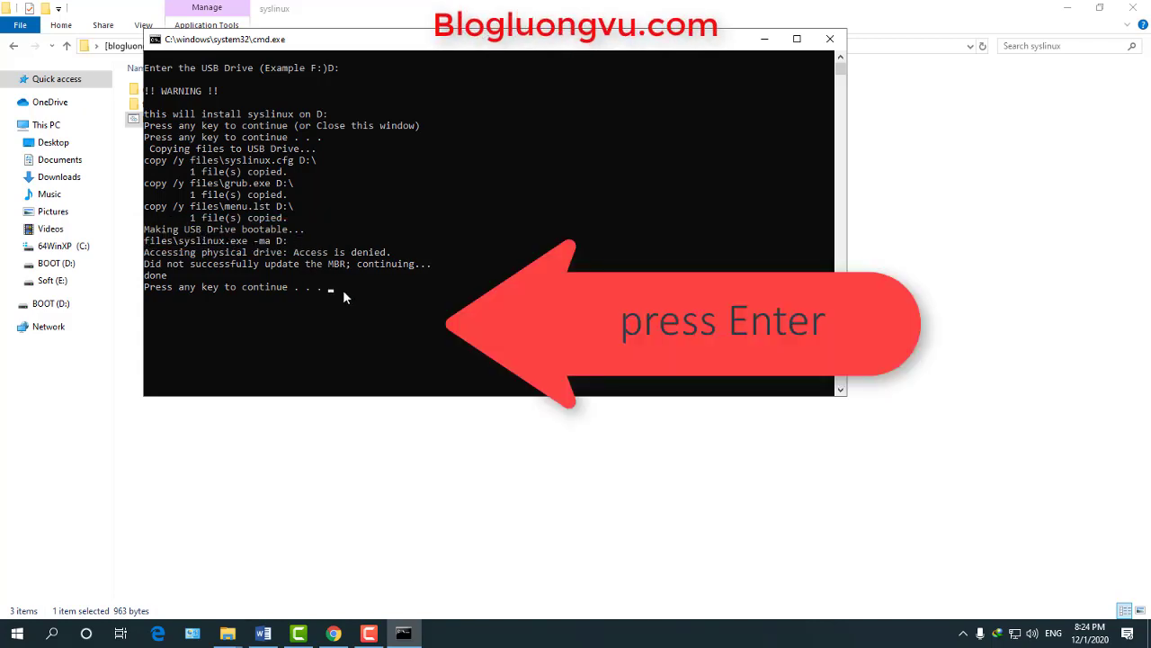
key("Return")
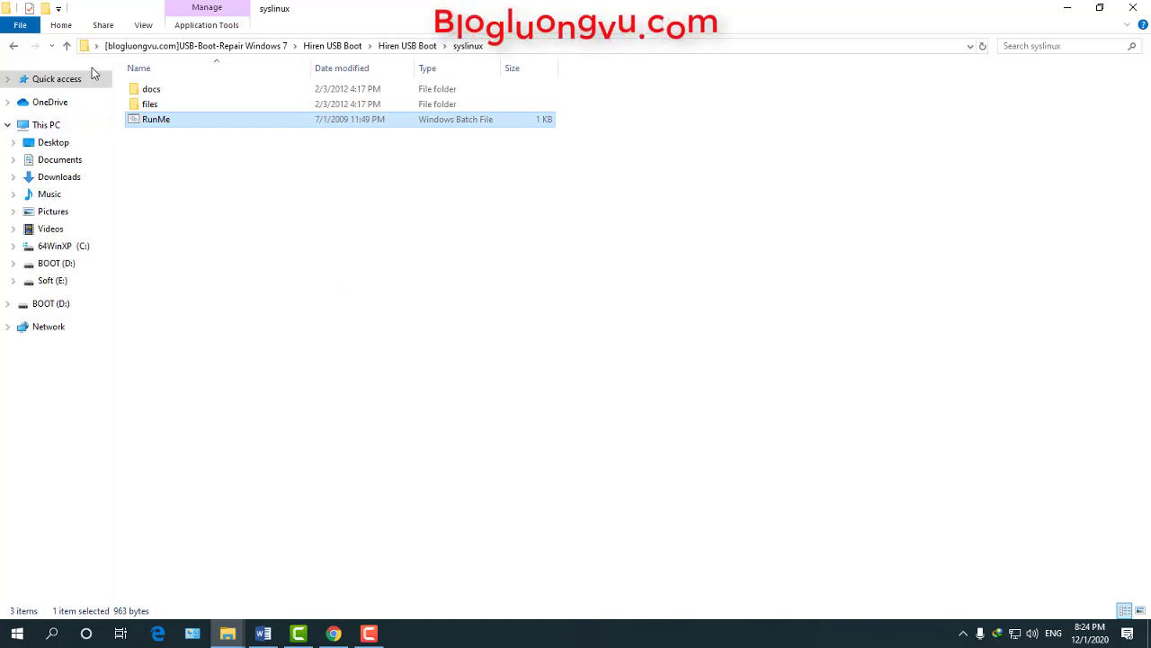
Copy everything in the inner Hiren USB Boot folder except the syslinux folder and the usb_format application.
left_click(65, 47)
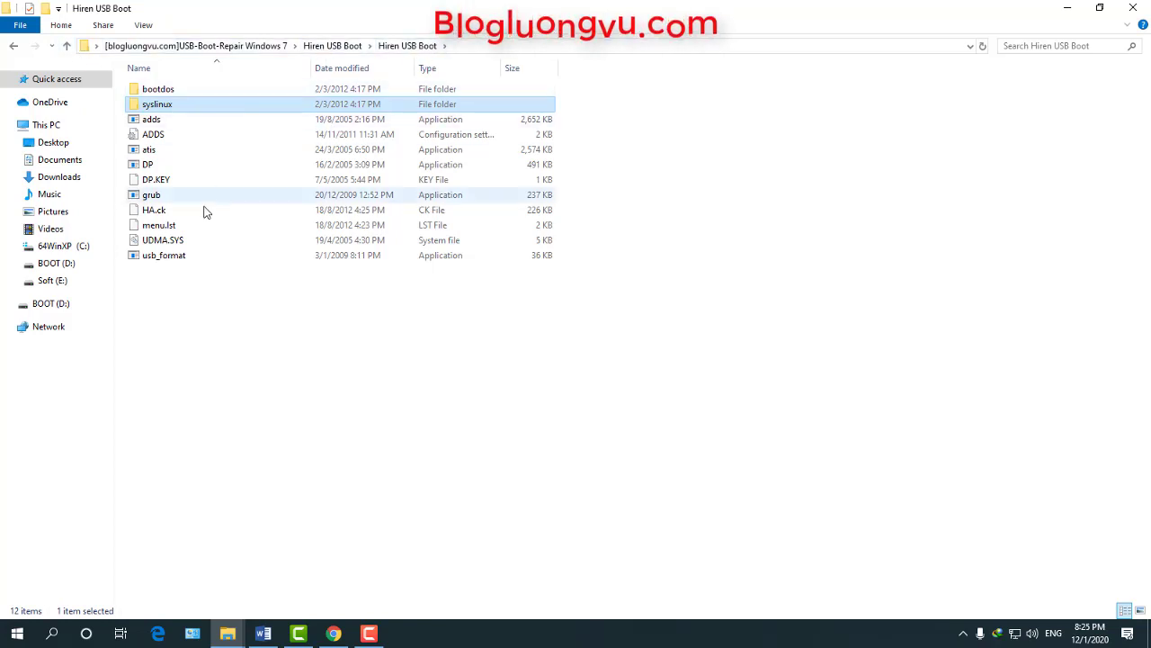
left_click(238, 294)
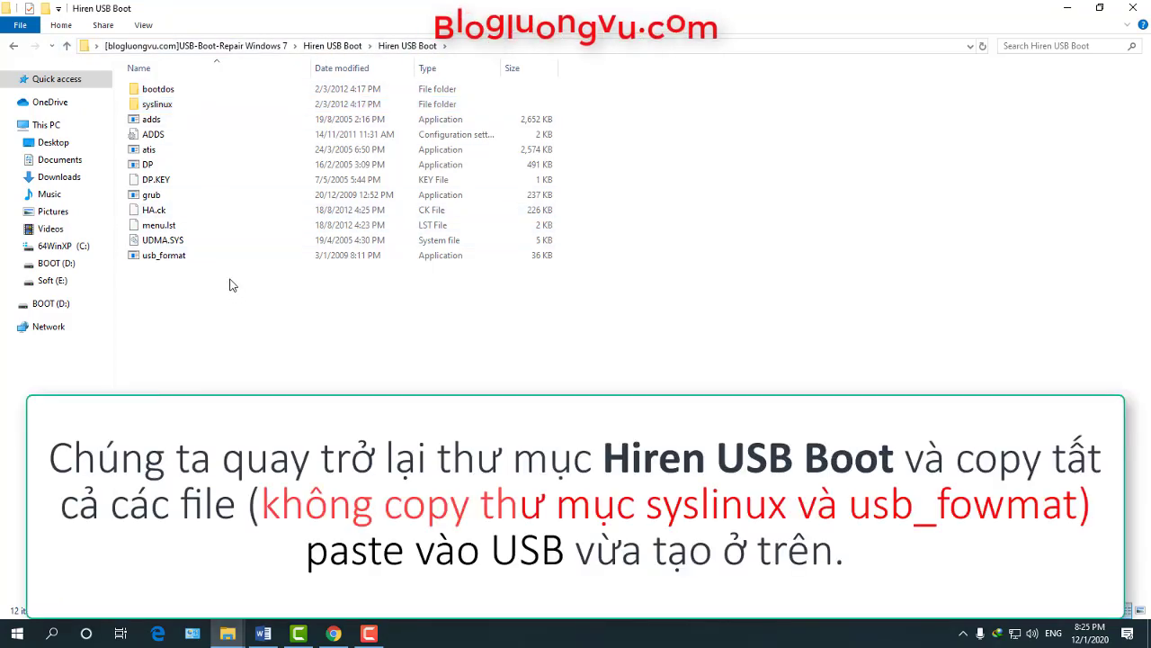
left_click_drag(229, 284, 169, 86)
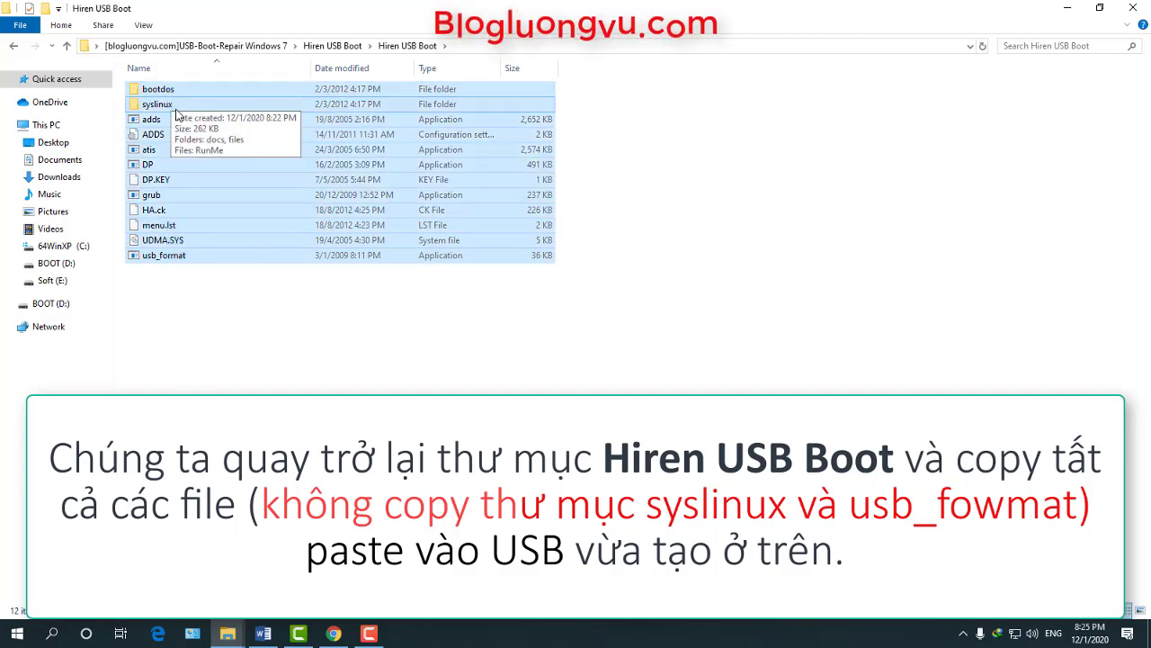
left_click(177, 108, "ctrl")
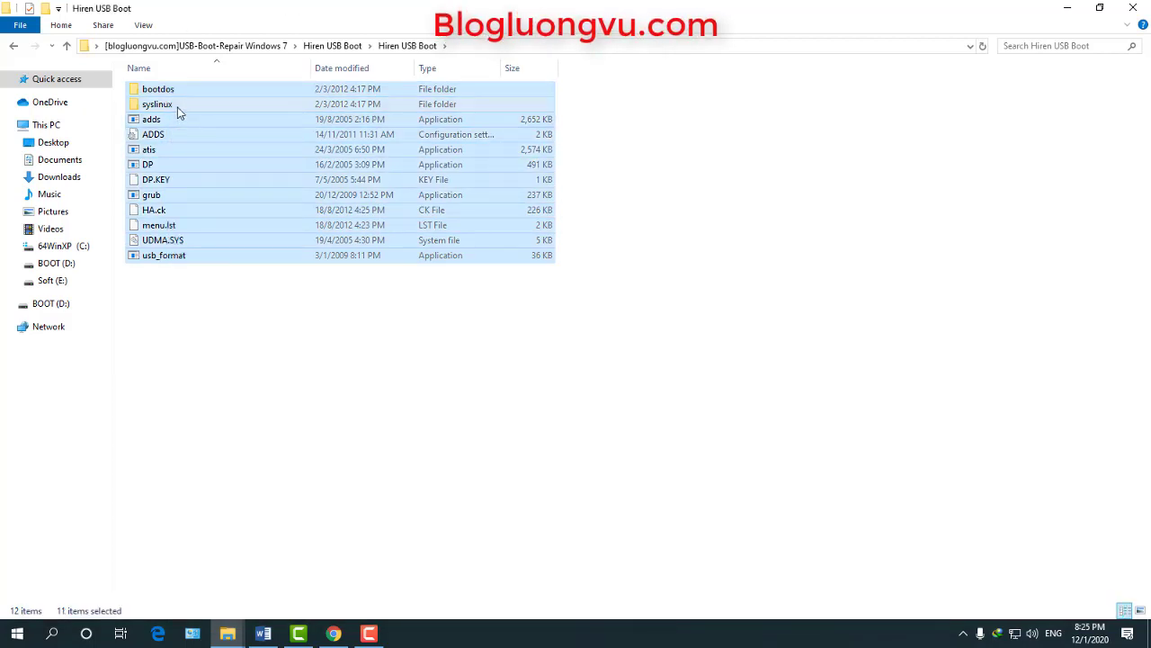
left_click(173, 259, "ctrl")
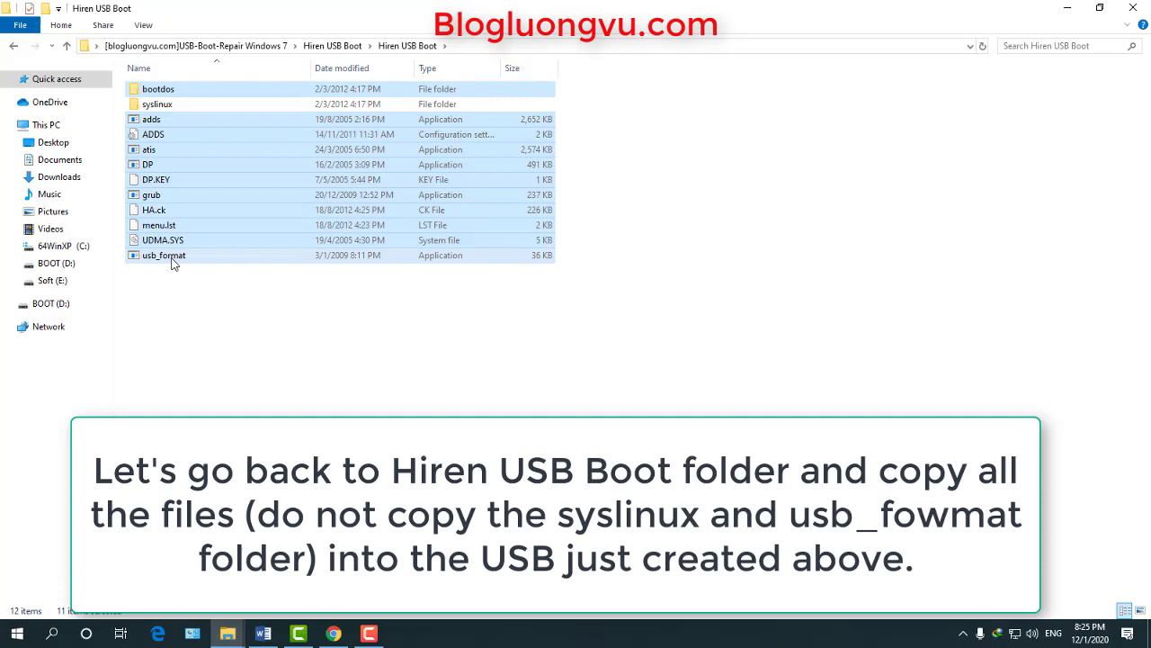
right_click(275, 156)
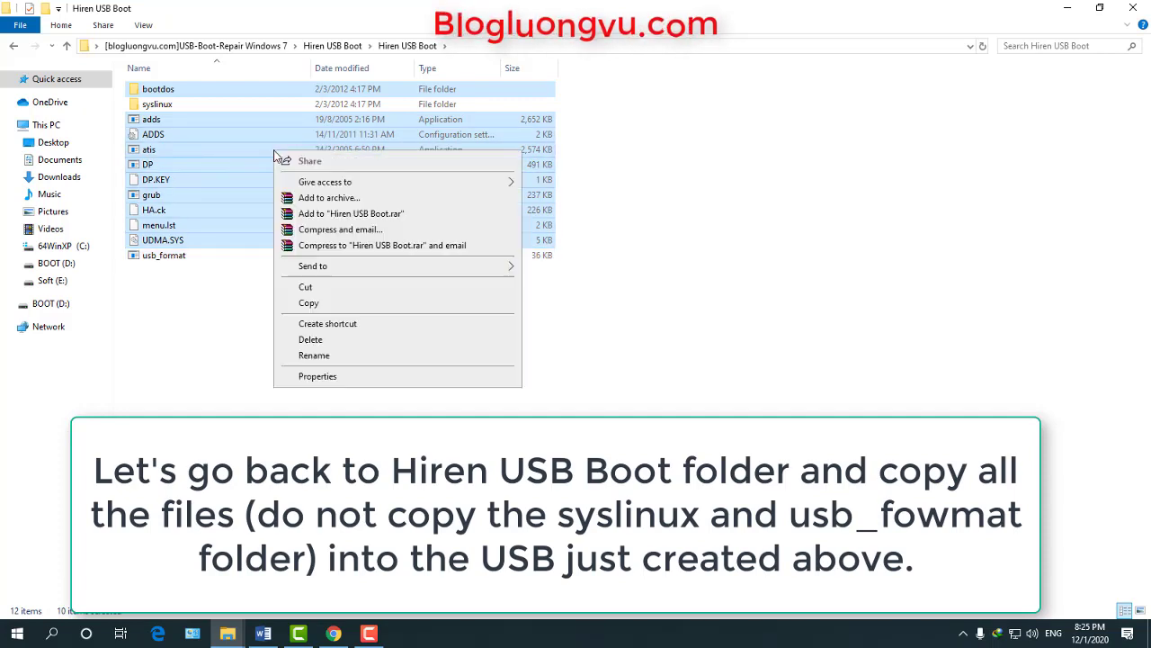
left_click(311, 303)
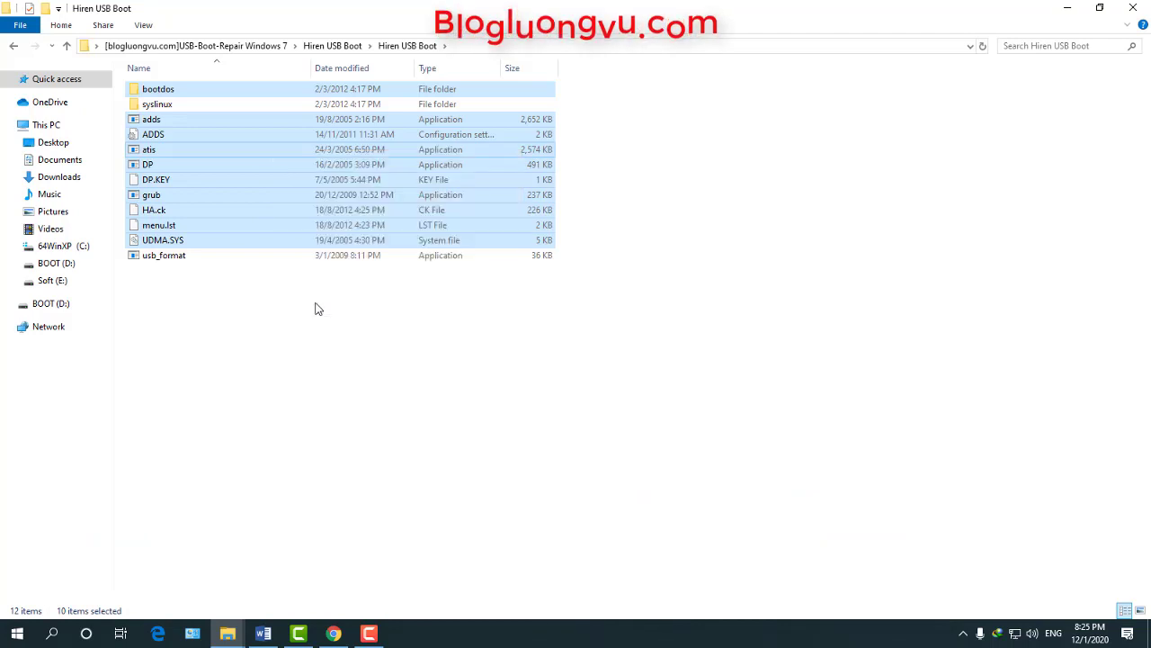
Paste the copied items into the BOOT (D:) drive, replacing the files with the same names, and minimize the drive's window.
left_click(56, 262)
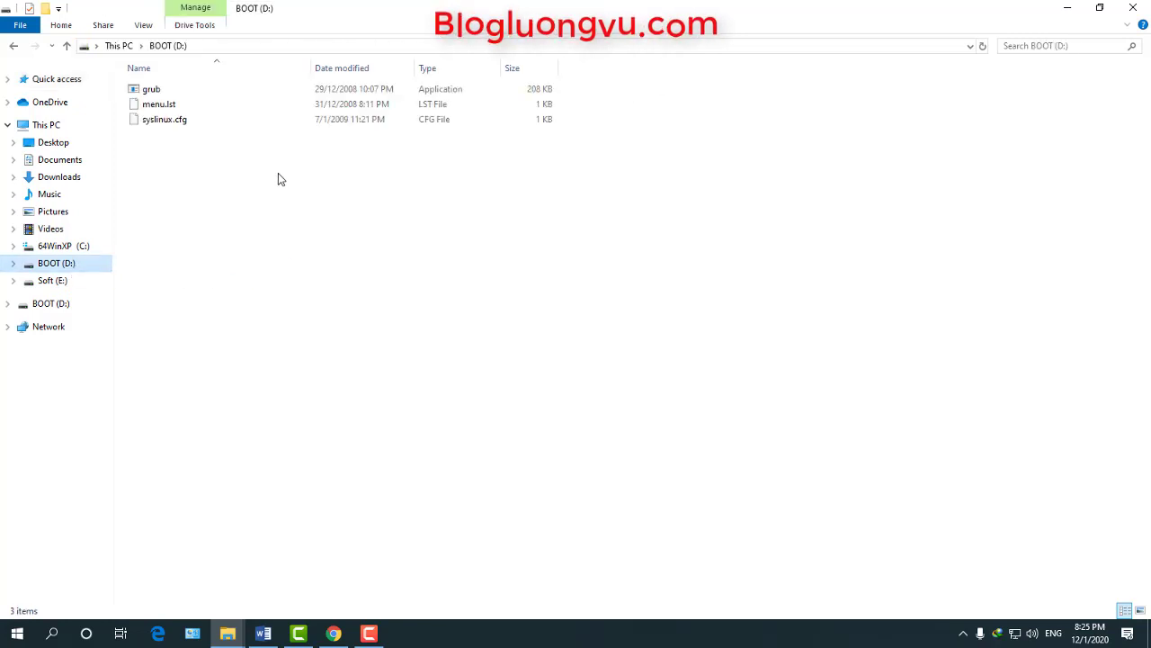
right_click(301, 202)
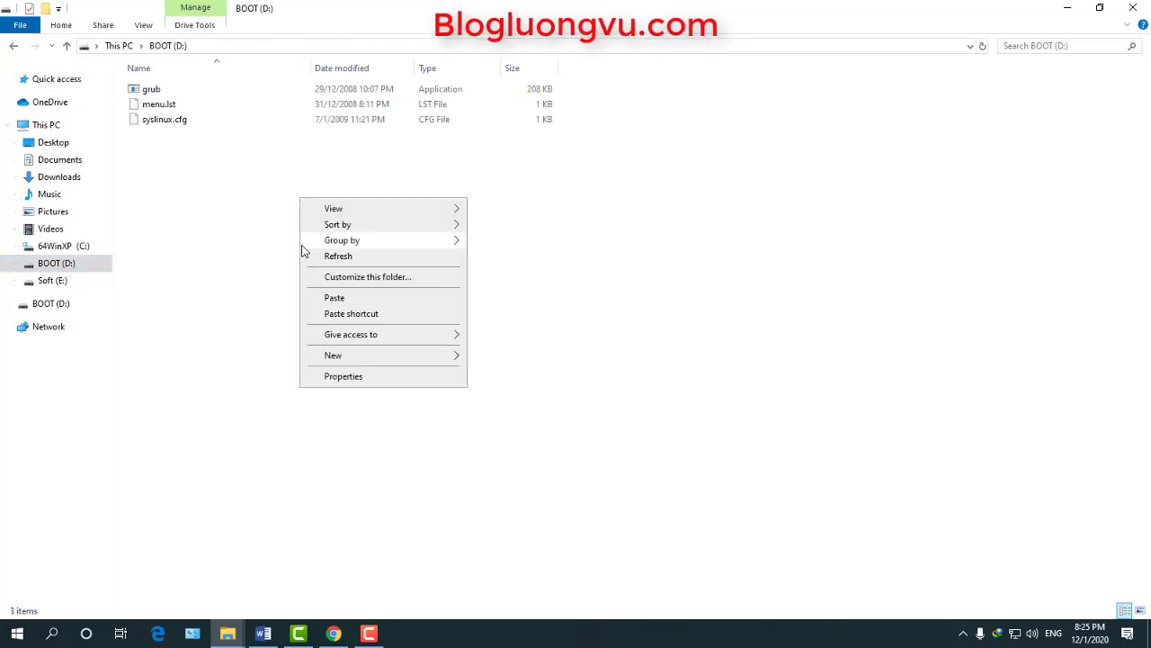
left_click(327, 300)
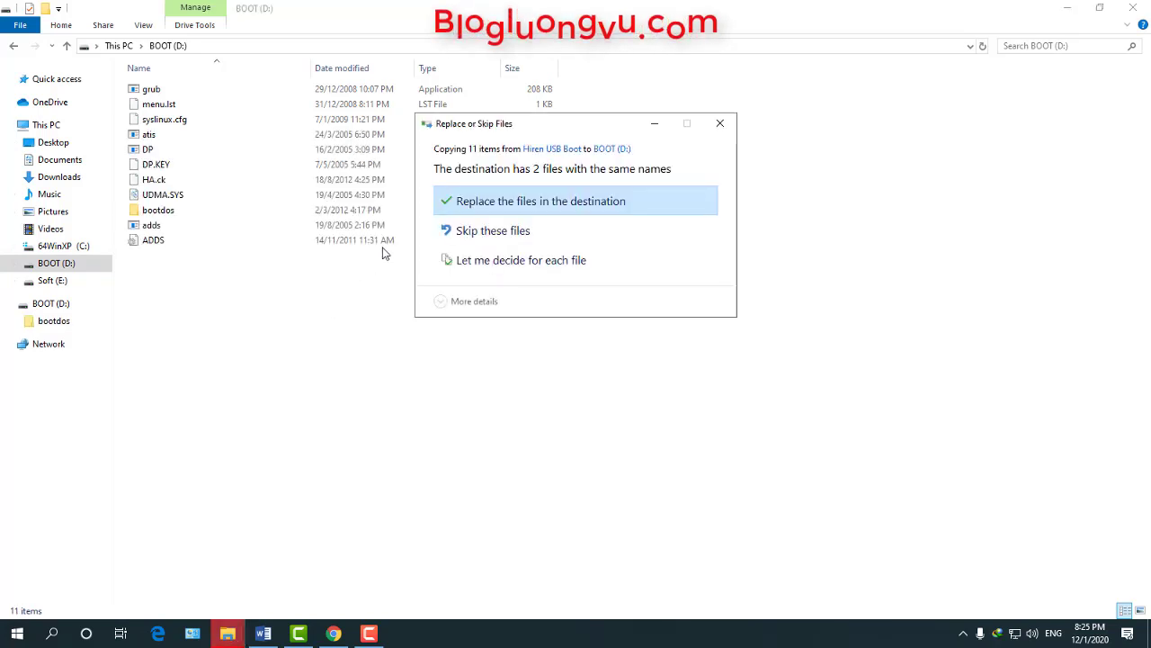
left_click(526, 203)
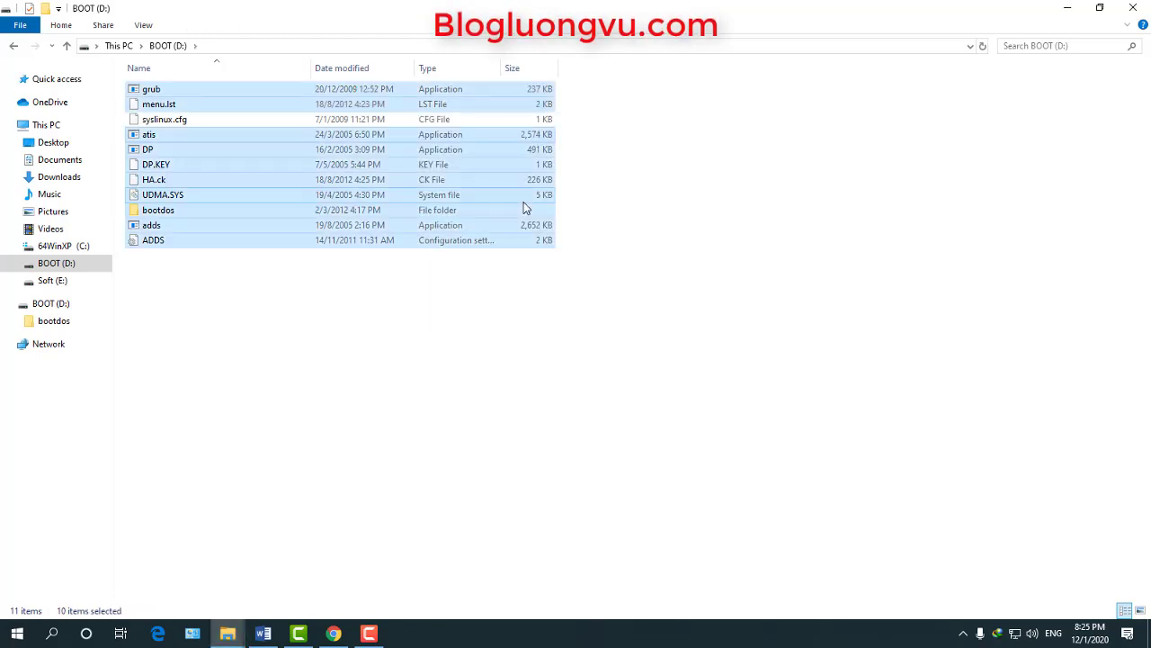
left_click(311, 289)
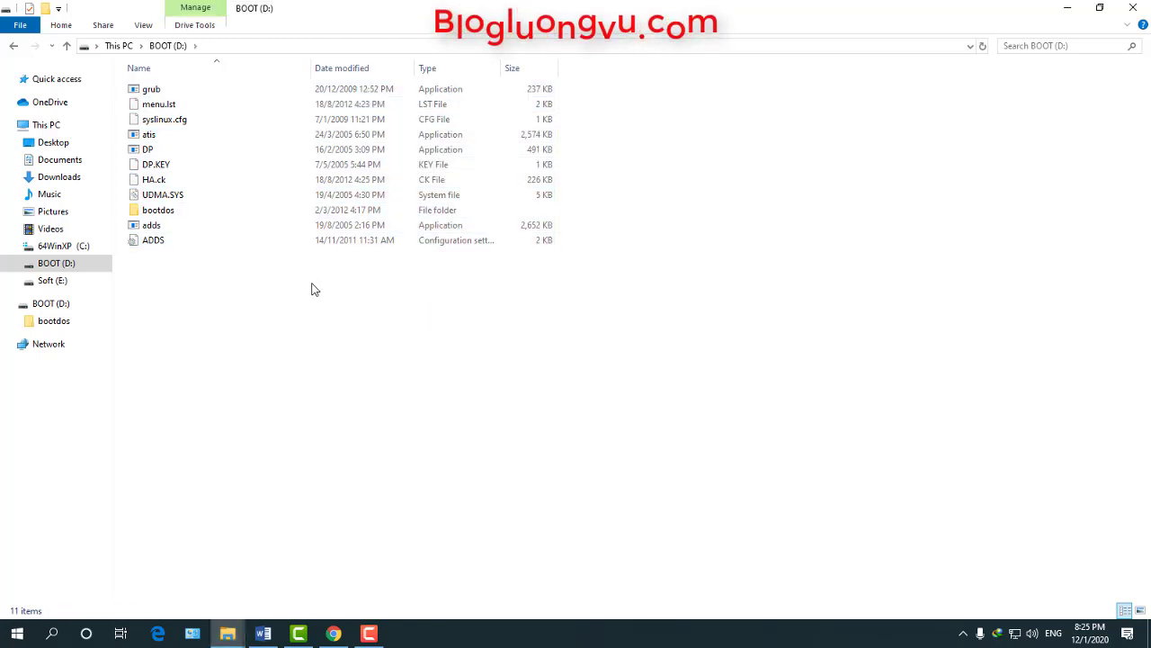
left_click(1066, 8)
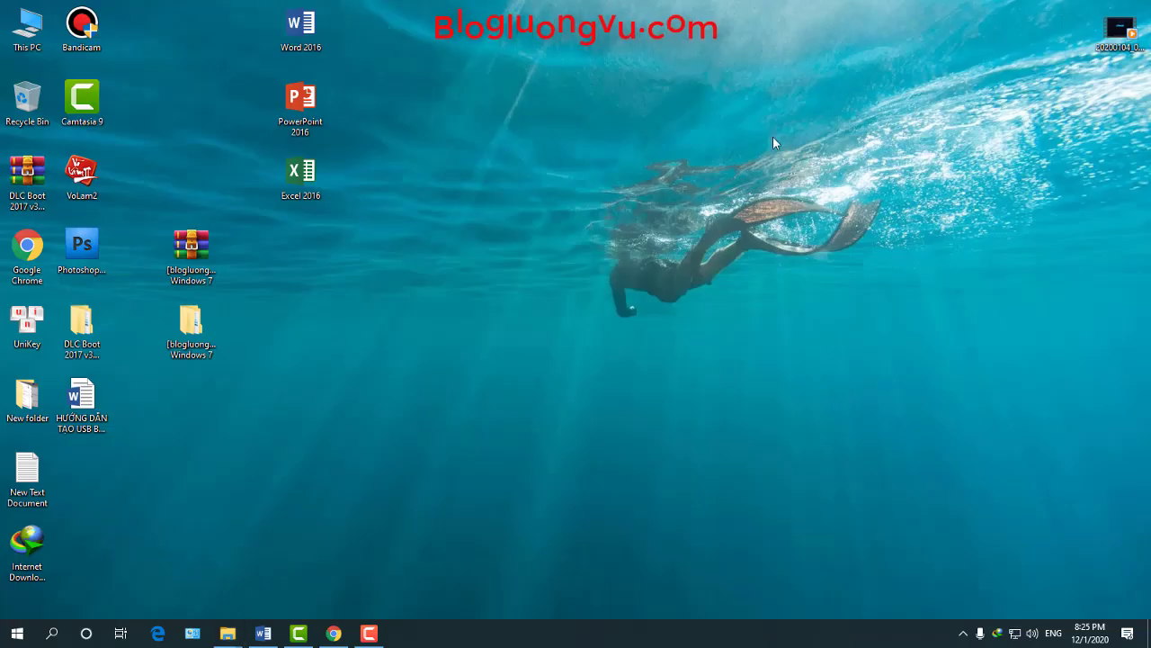
Copy the HBCD folder from the Hiren Boot folder of the extracted USB-Boot-Repair Windows 7 folder.
left_click(203, 330)
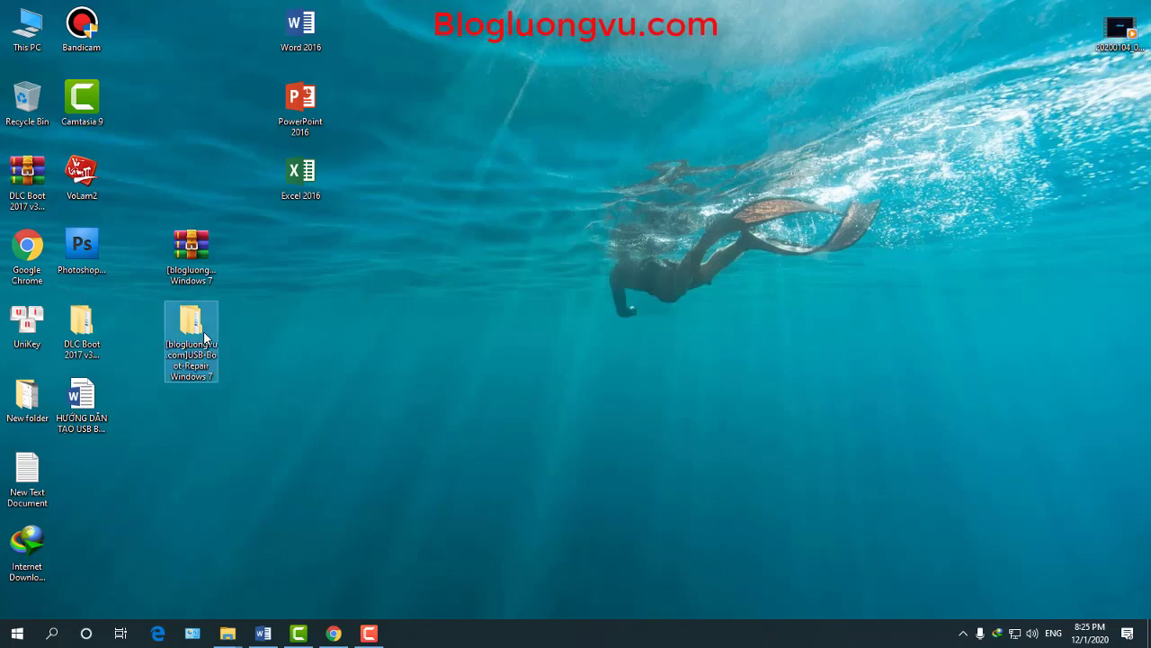
double_click(203, 331)
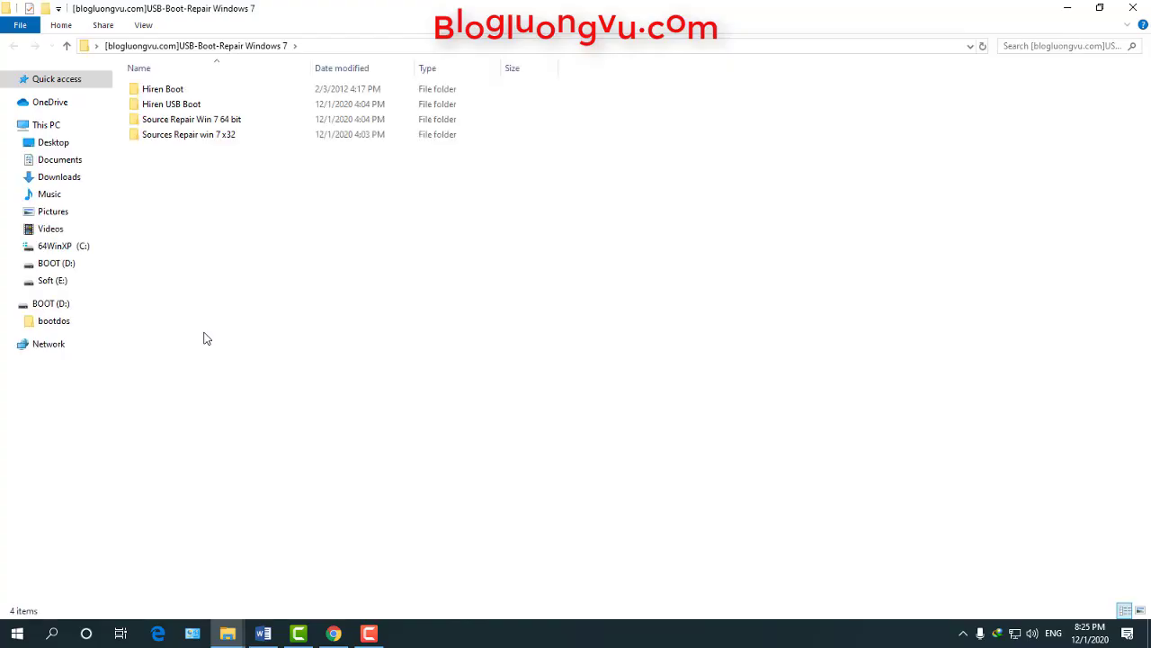
double_click(167, 91)
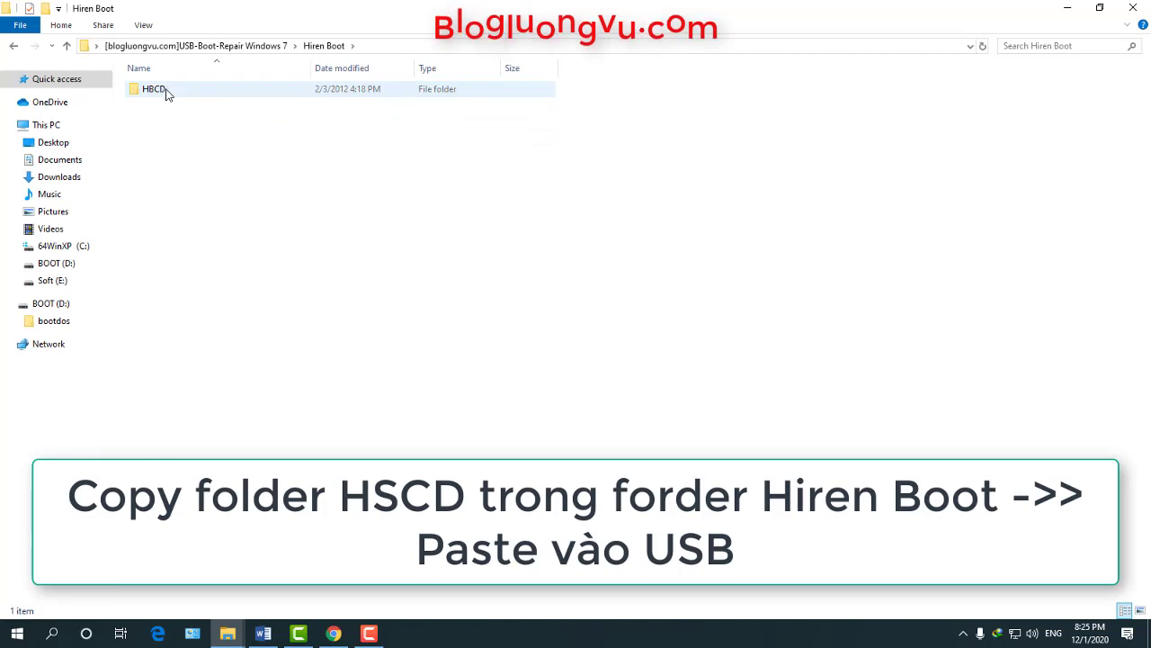
left_click(155, 93)
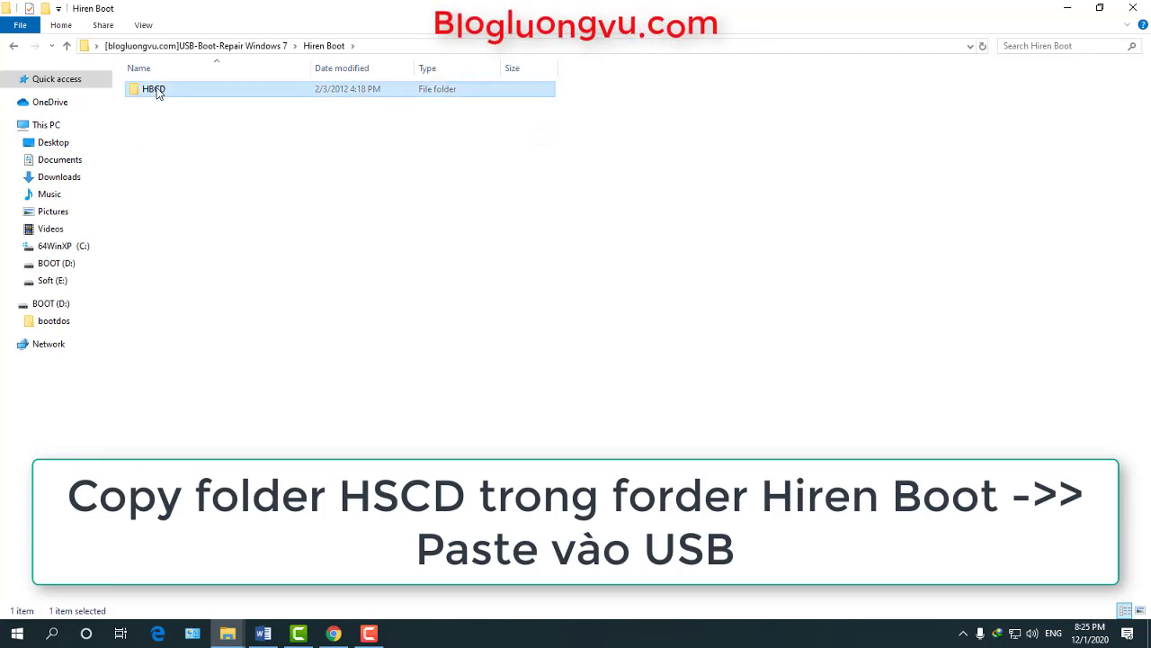
right_click(157, 94)
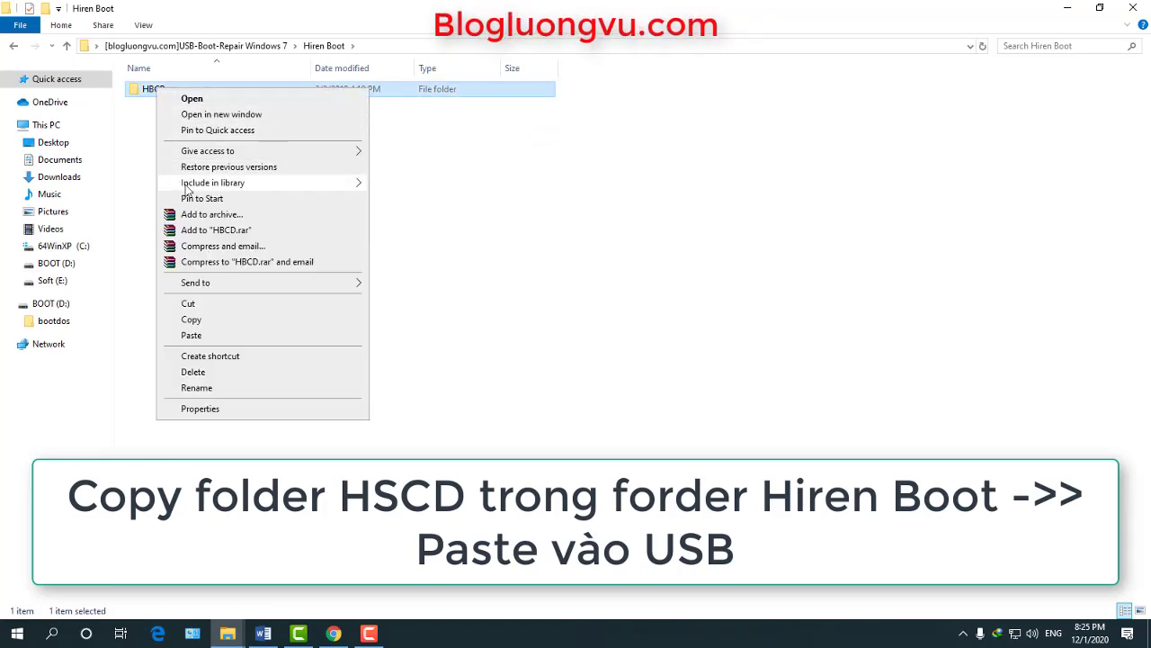
left_click(192, 320)
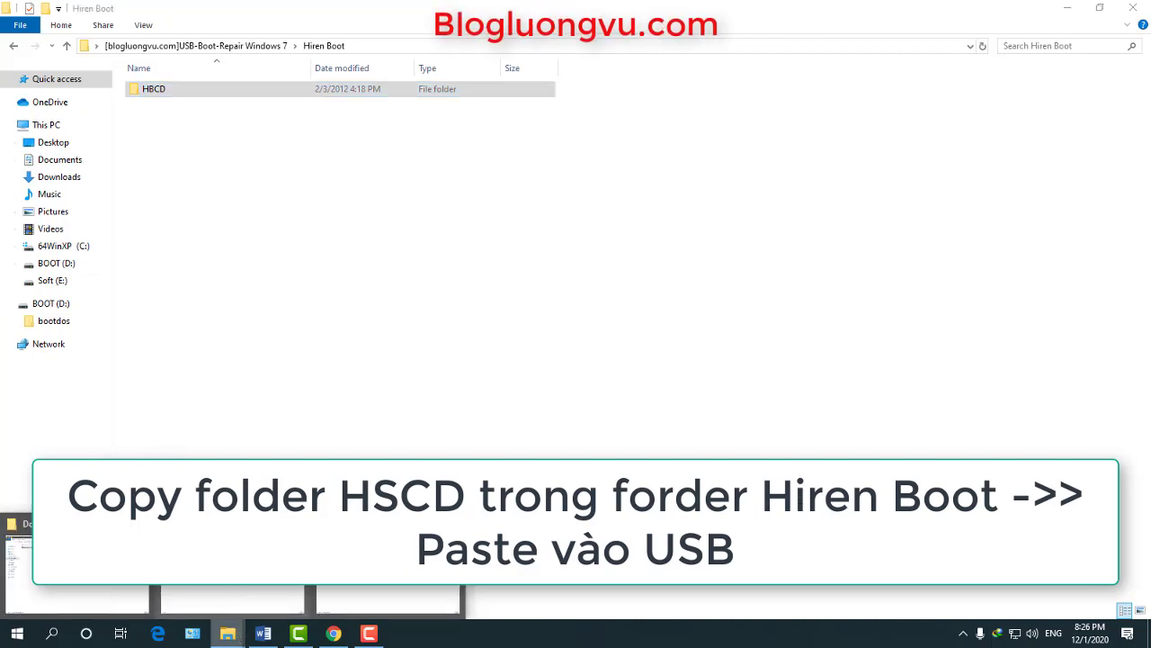
Paste the copied HBCD folder into the BOOT (D:) drive.
left_click(238, 566)
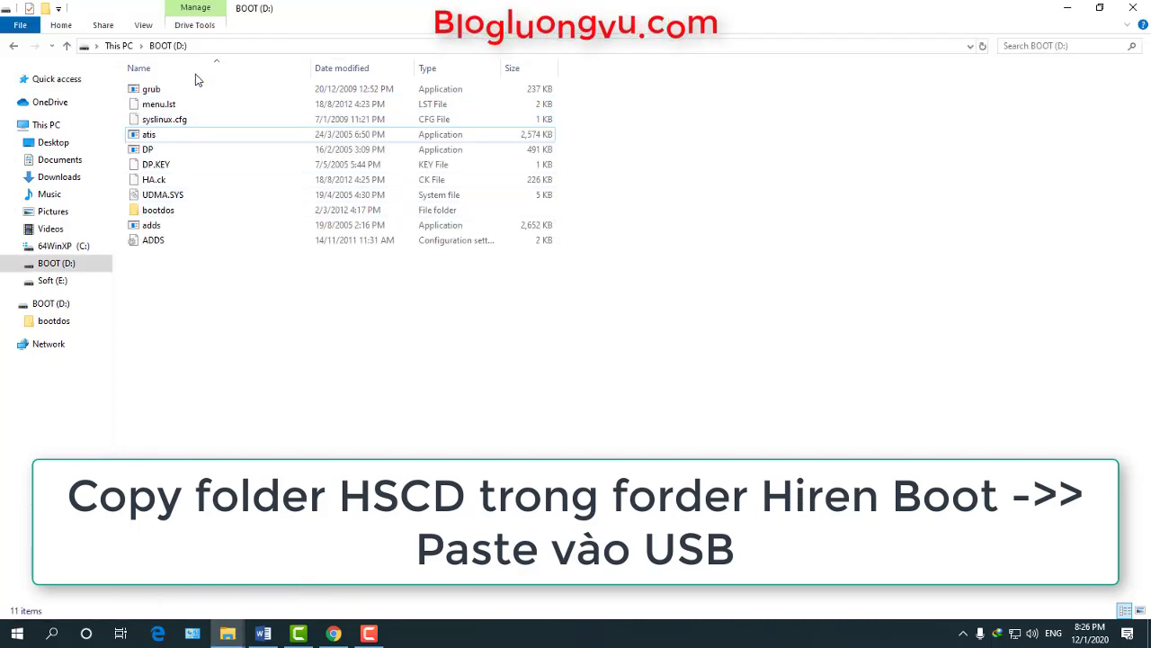
right_click(206, 299)
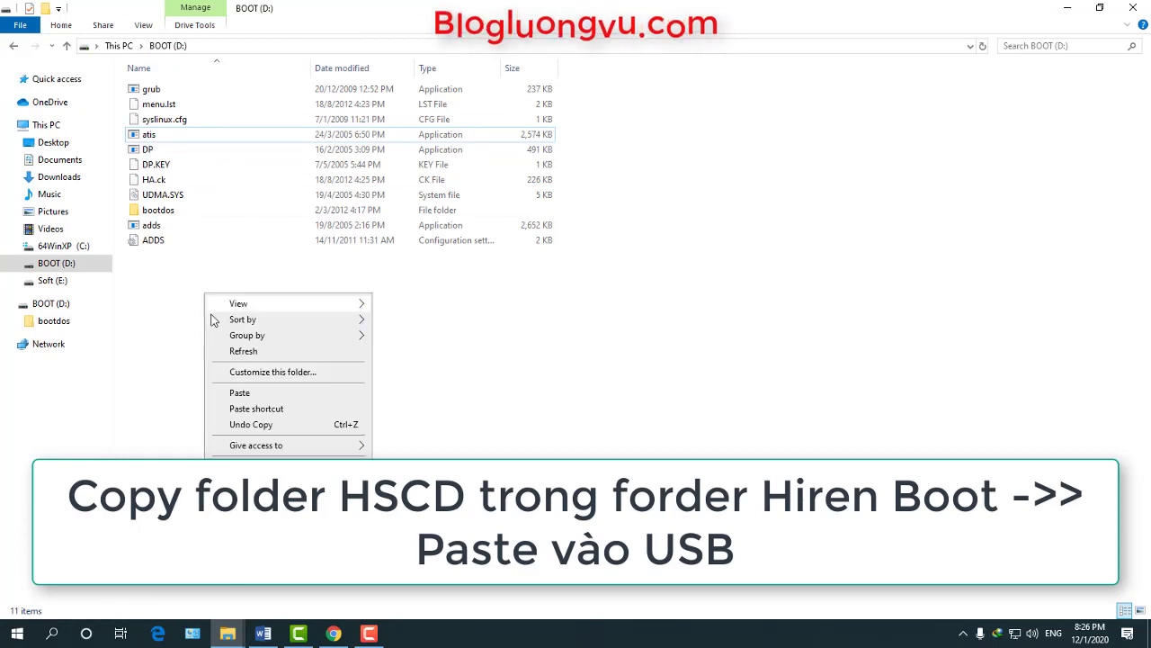
left_click(238, 395)
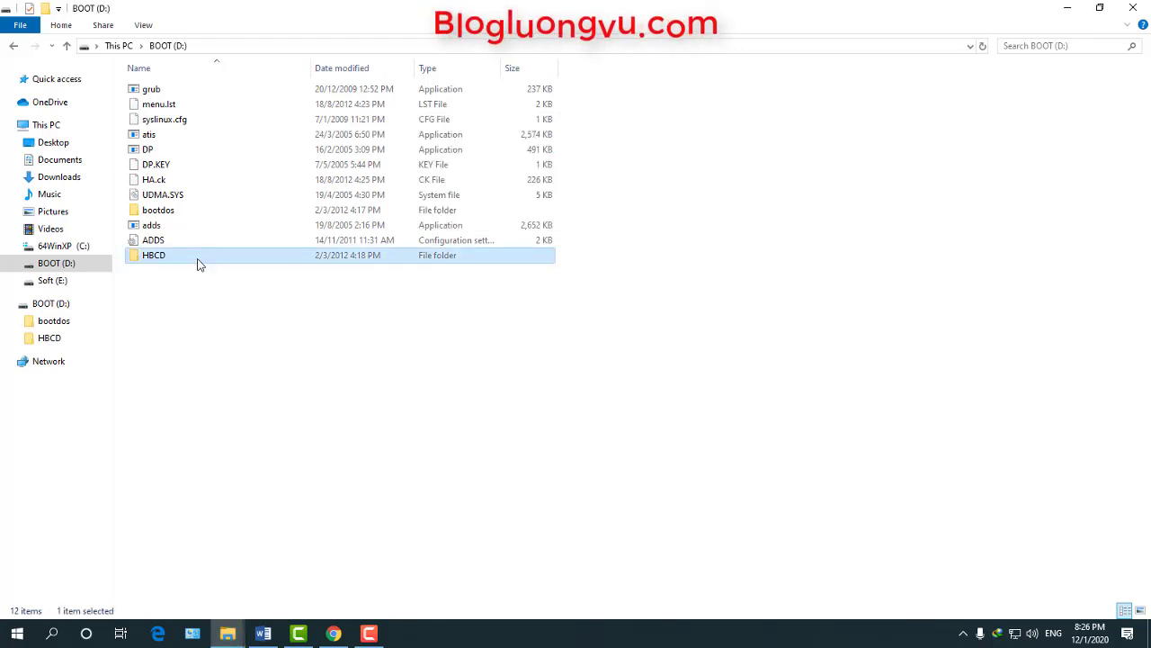
left_click(242, 410)
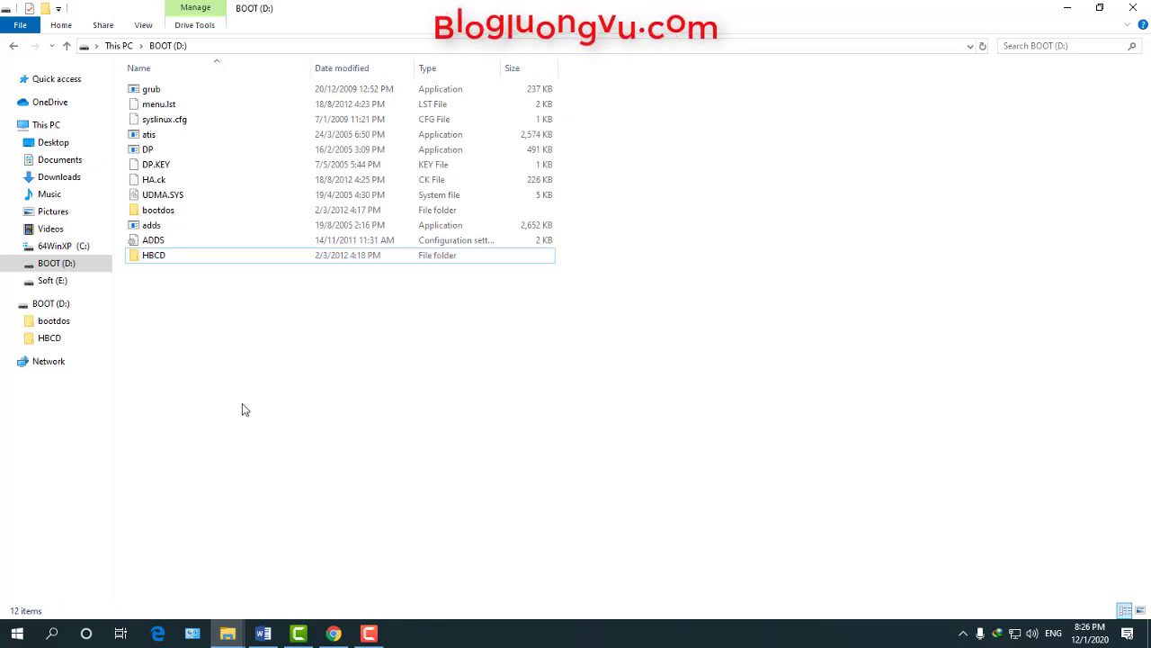
Return to the extracted USB-Boot-Repair Windows 7 folder and open the inner Source Repair Win 7 64 bit folder.
left_click(229, 634)
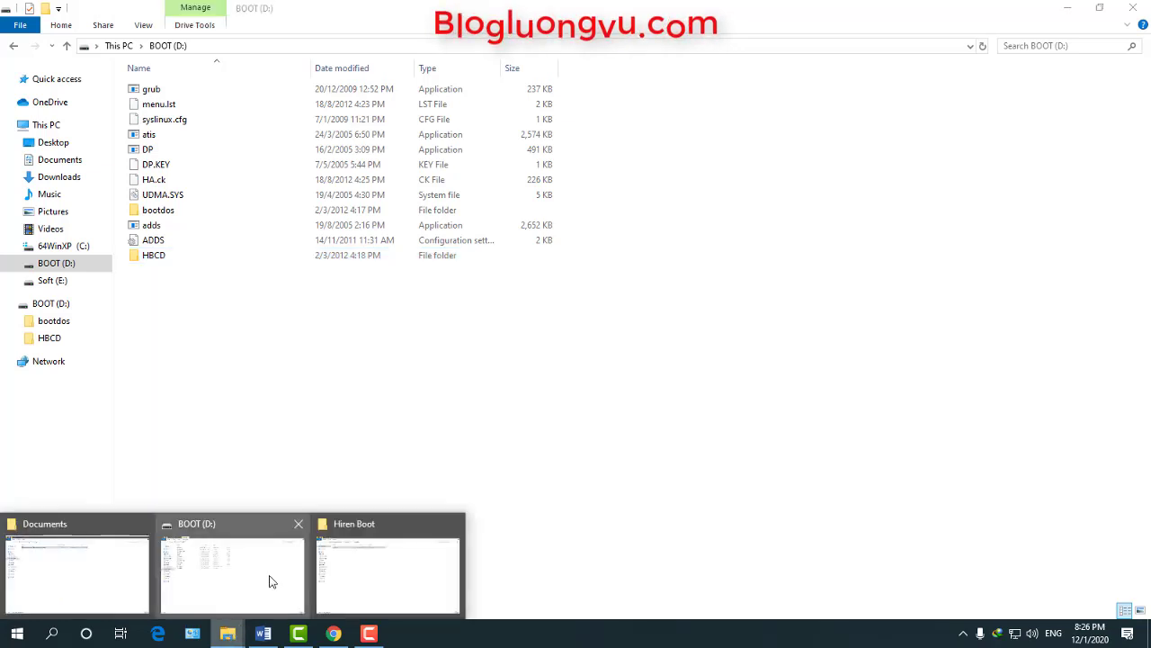
left_click(358, 568)
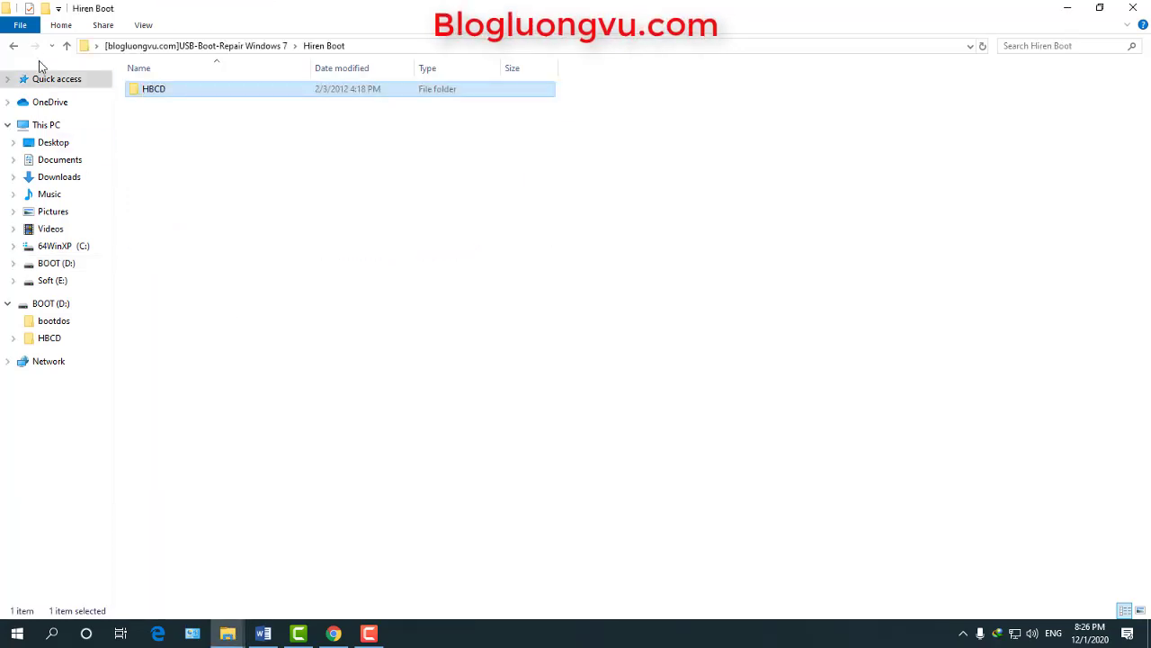
left_click(14, 48)
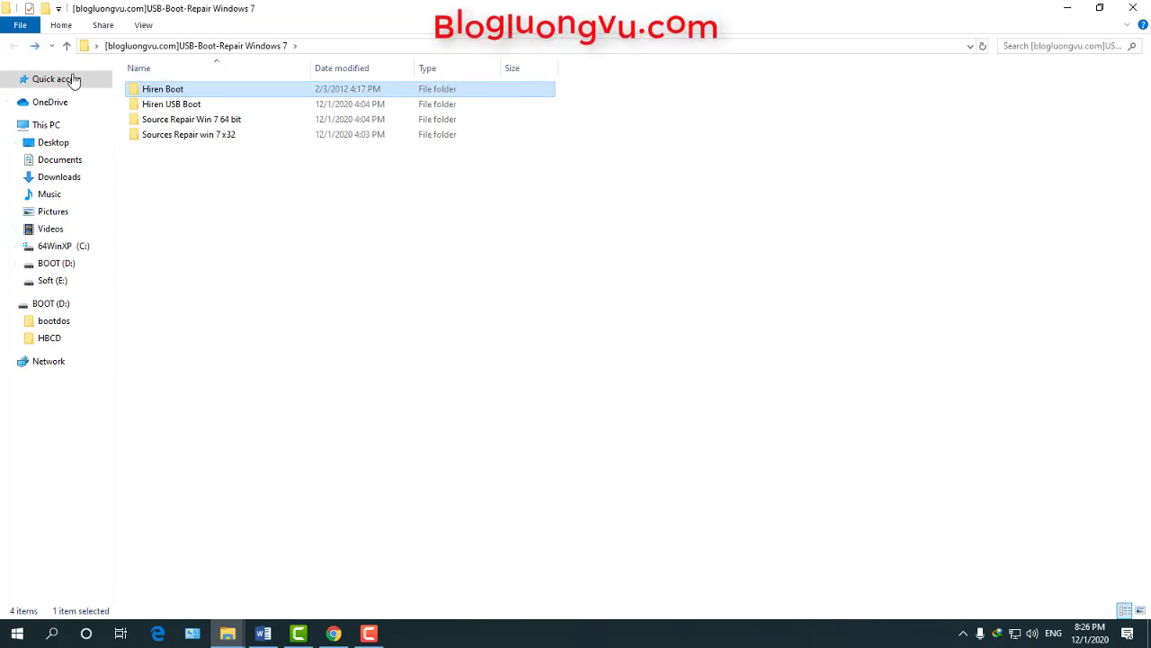
left_click(214, 151)
left_click(213, 137)
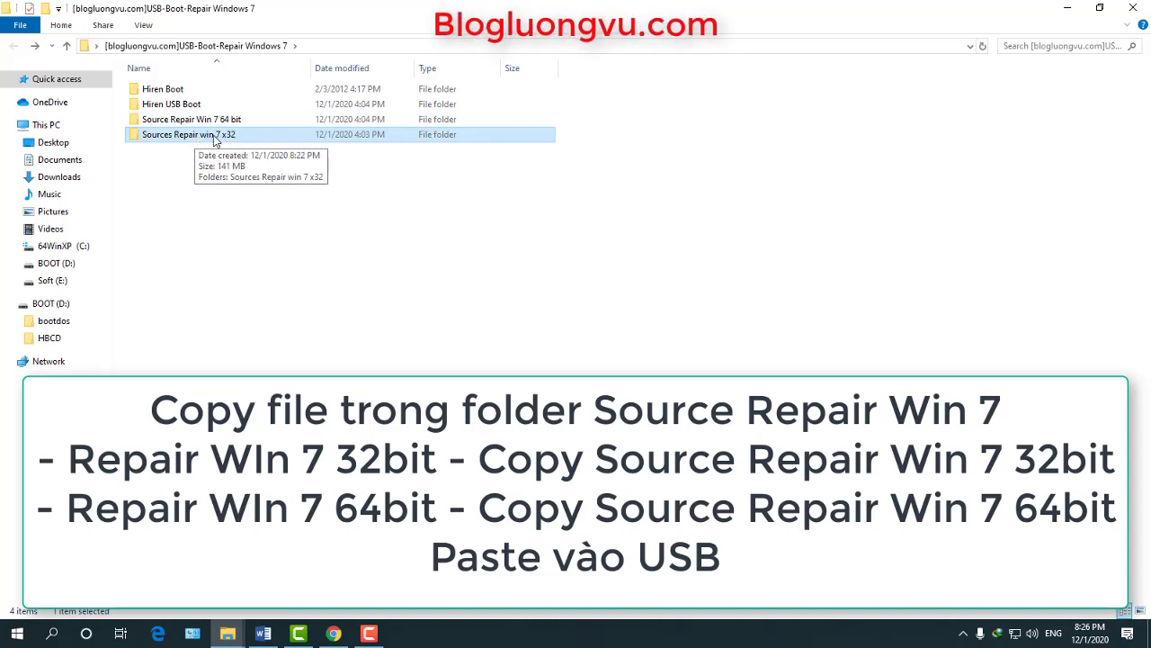
left_click(226, 125)
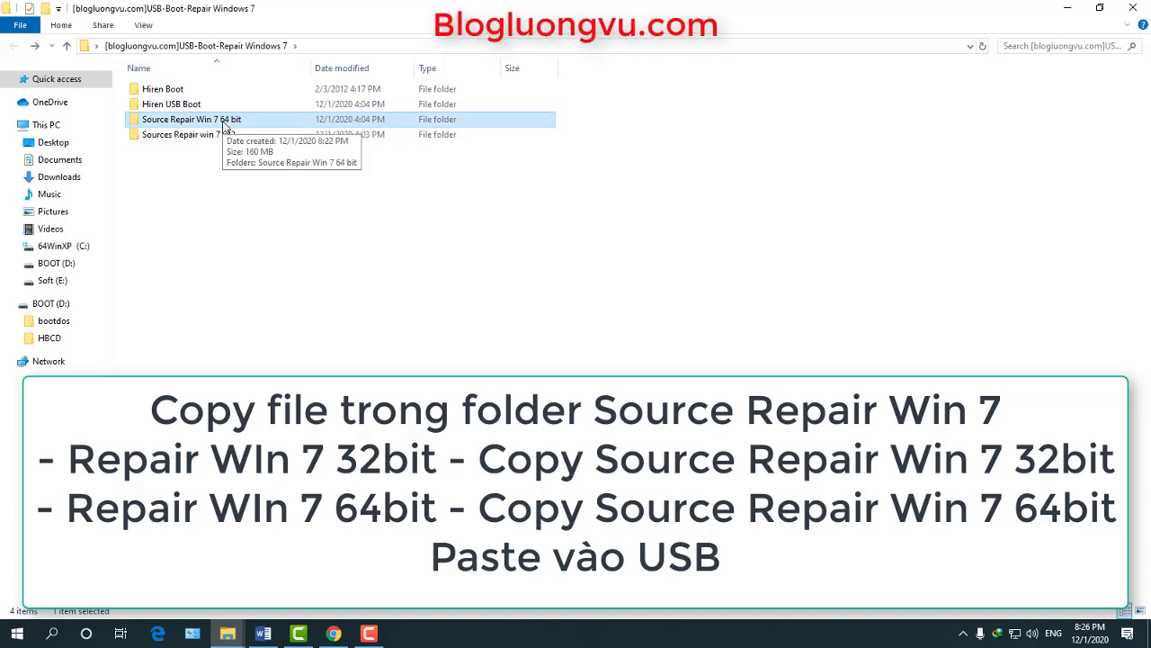
double_click(225, 124)
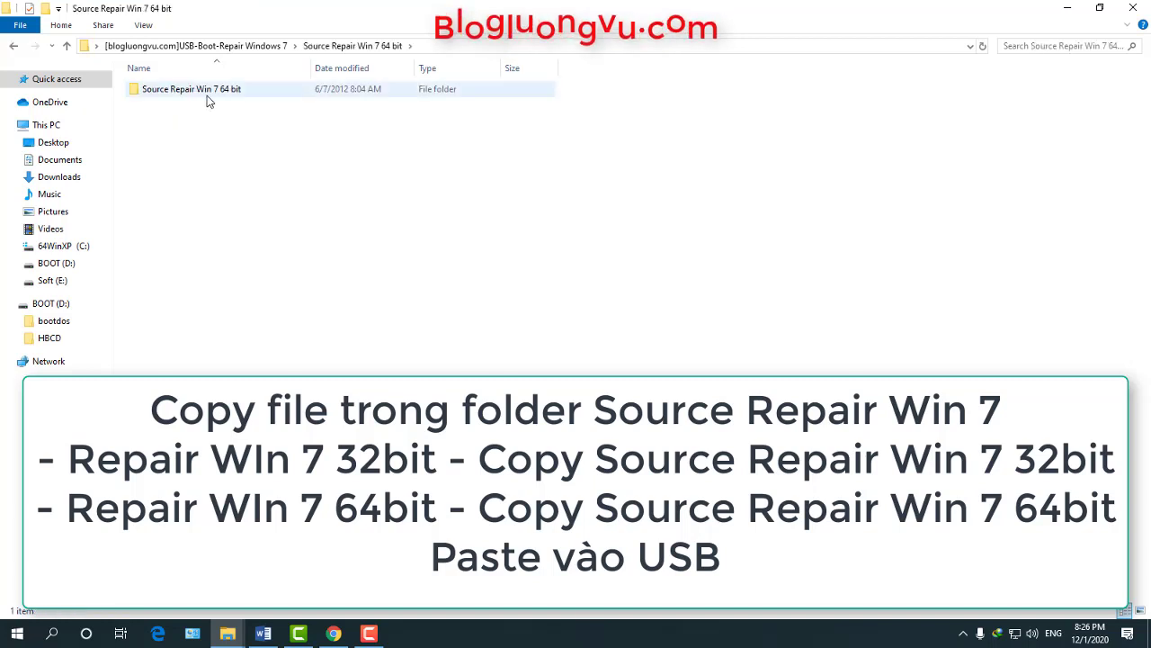
left_click(207, 99)
left_click(206, 99)
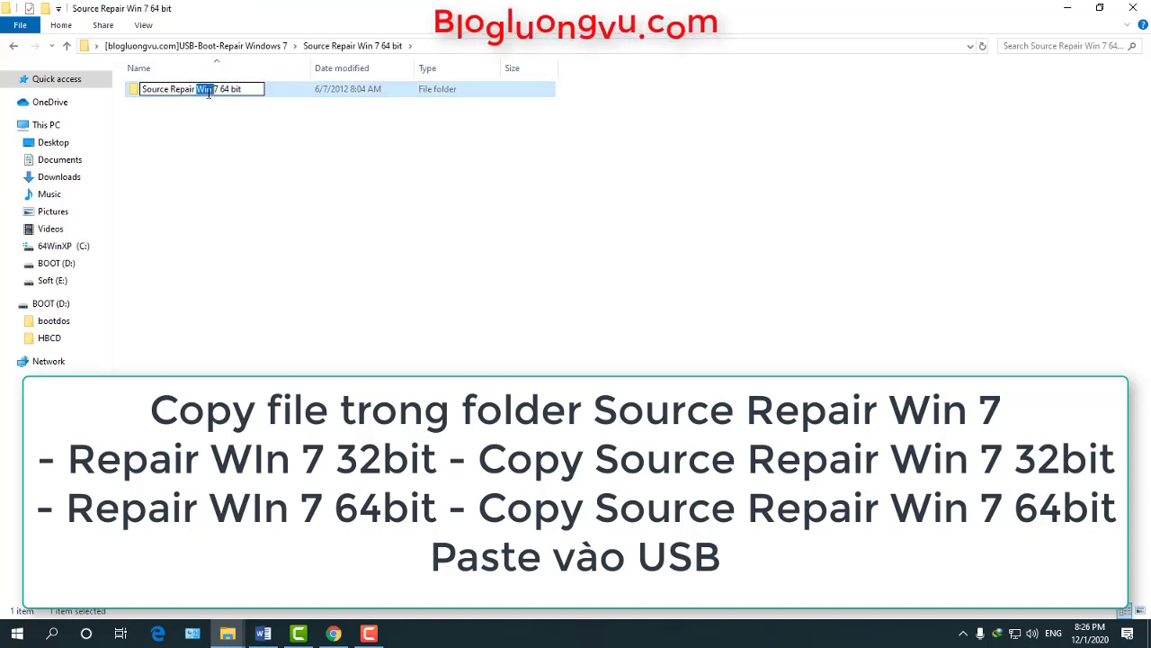
double_click(281, 89)
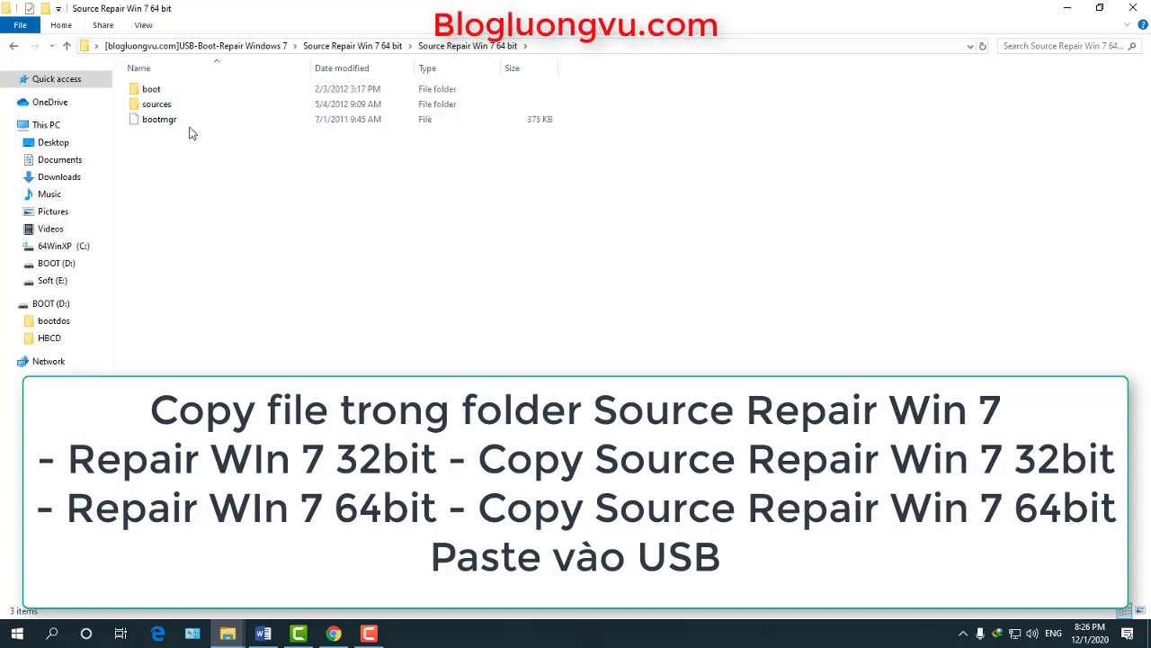
Copy the boot and sources folders and the bootmgr file from the inner Source Repair Win 7 64 bit folder.
left_click_drag(174, 144, 164, 95)
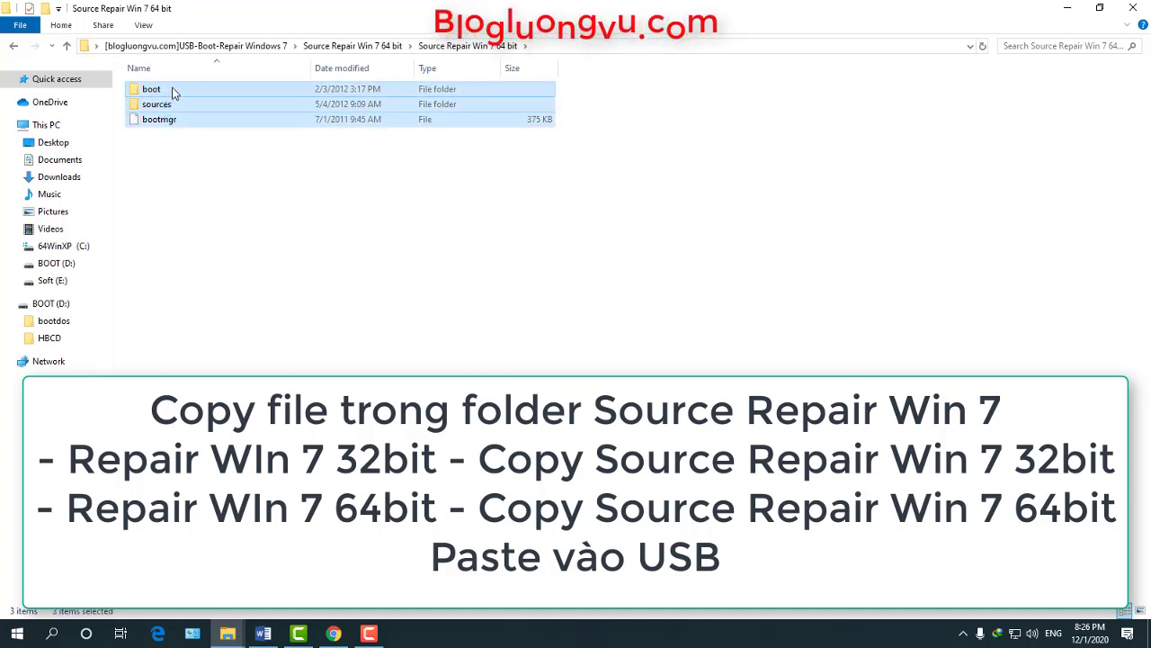
right_click(171, 89)
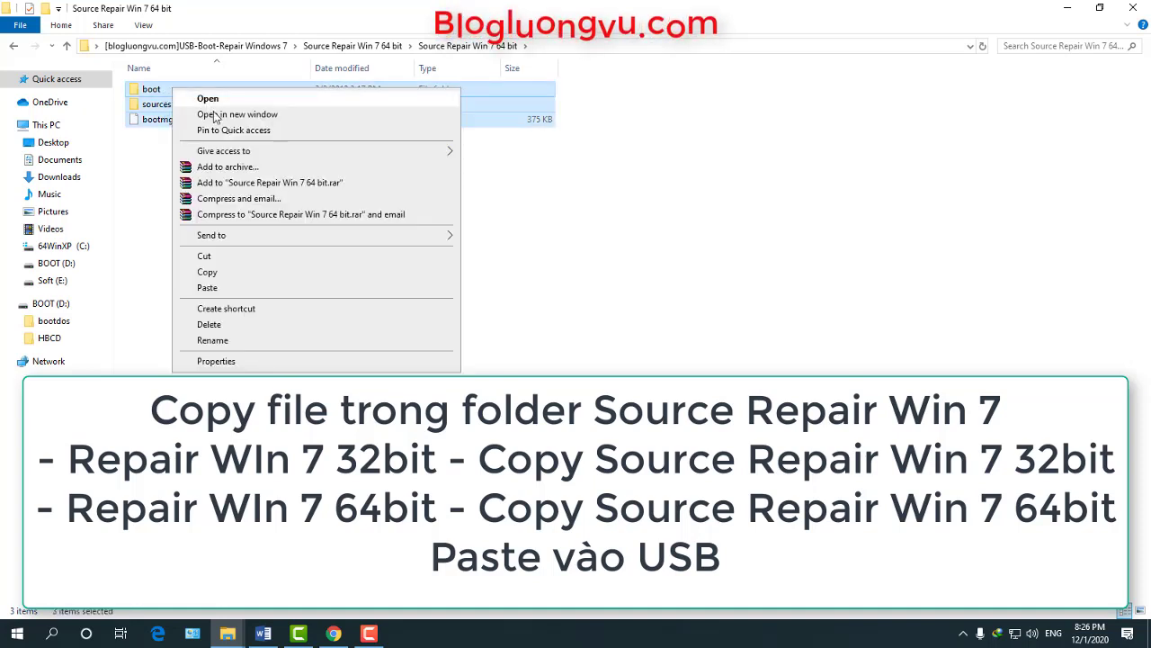
left_click(222, 273)
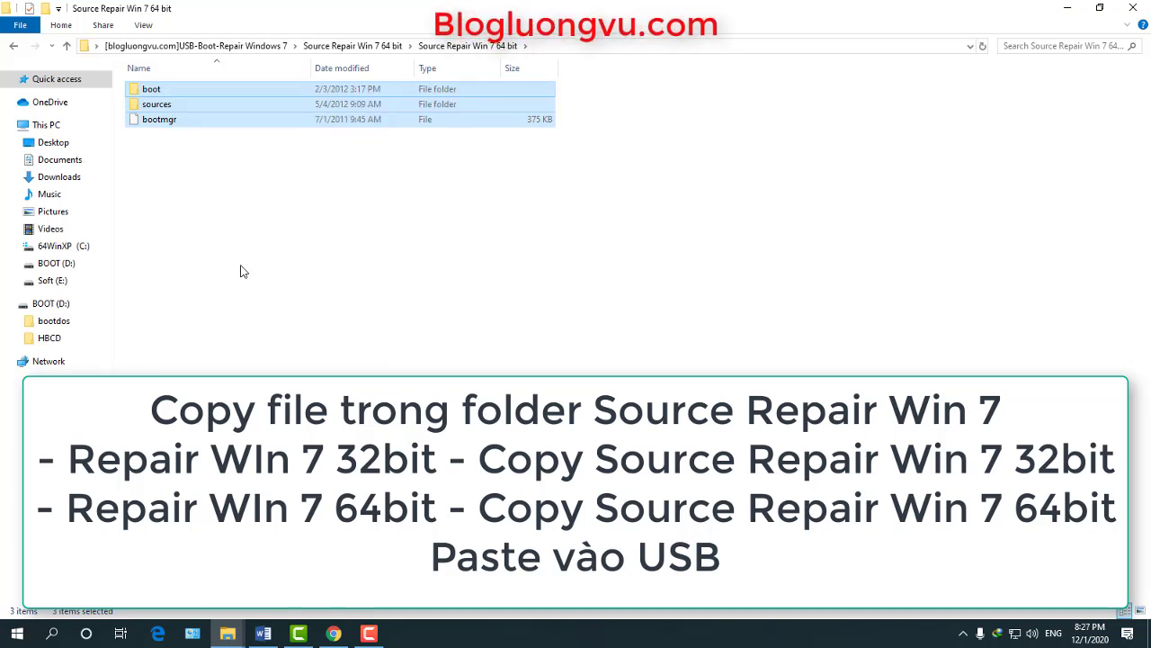
Paste the copied boot, sources and bootmgr items into the BOOT (D:) drive, and close the drive's windows.
left_click(56, 263)
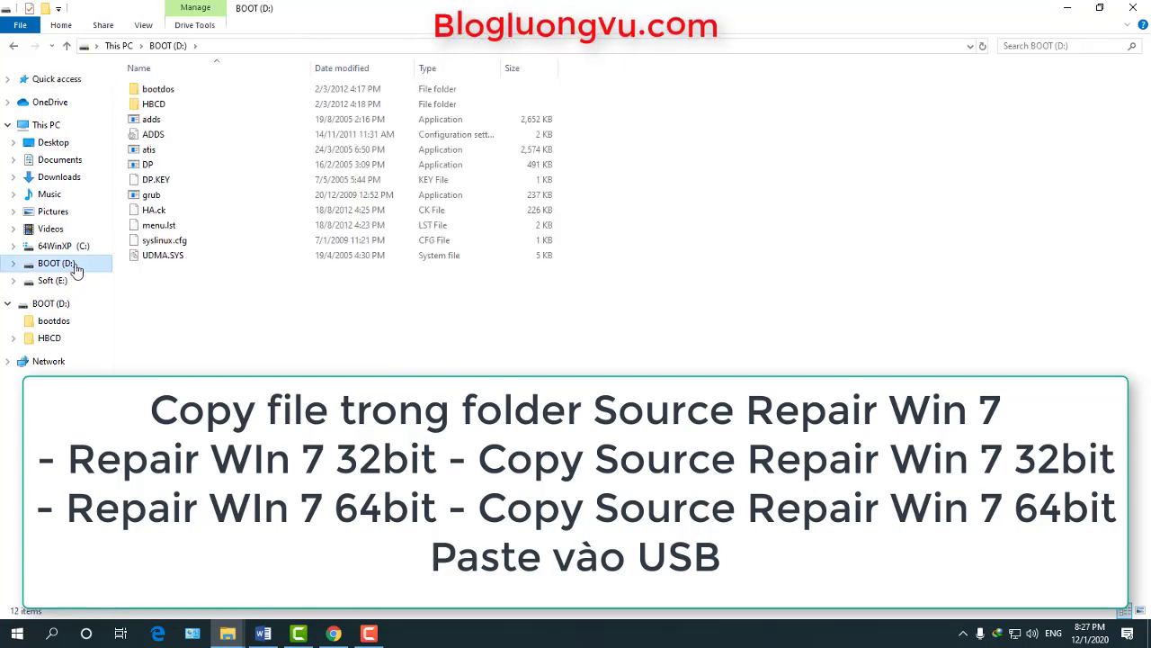
right_click(225, 308)
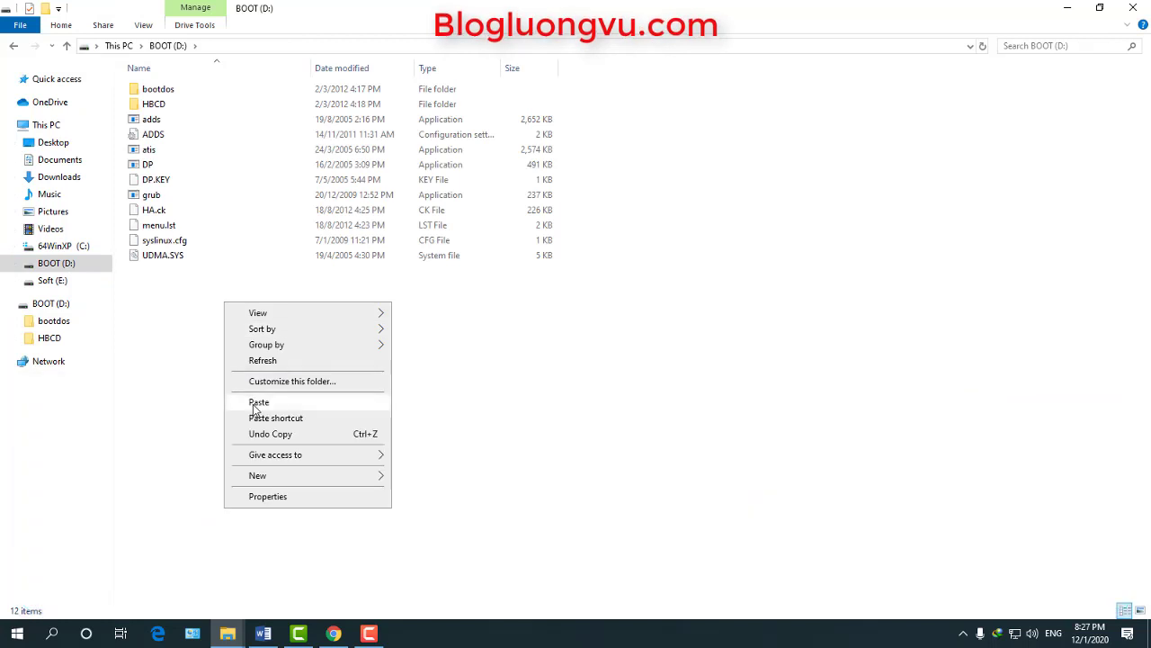
left_click(259, 402)
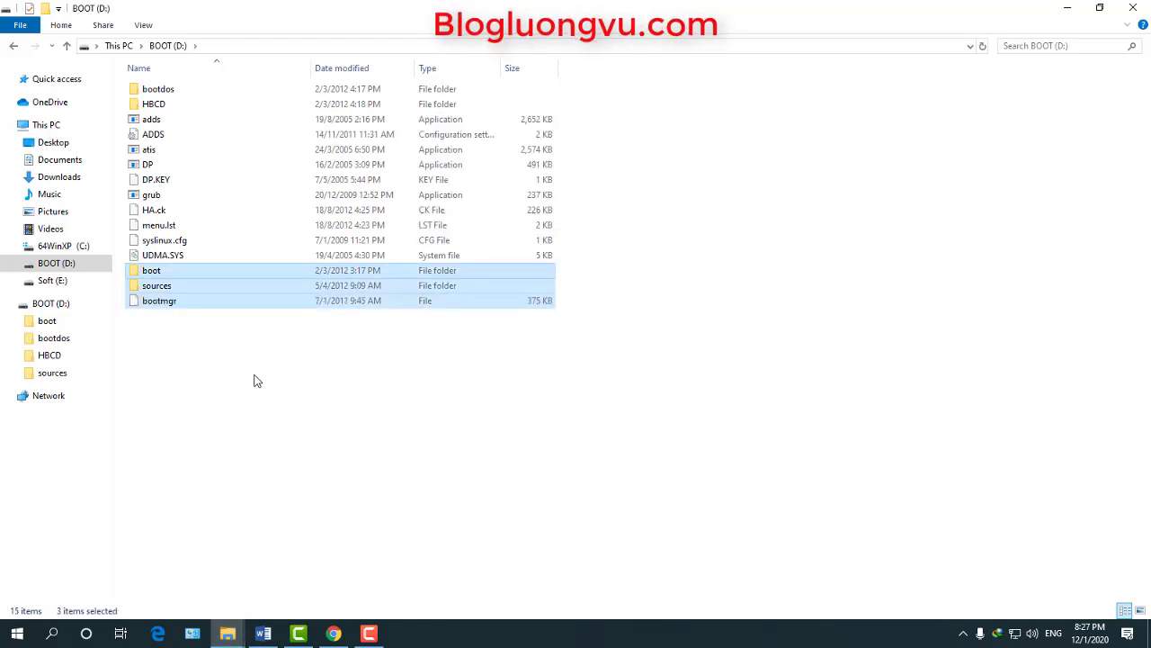
left_click(255, 380)
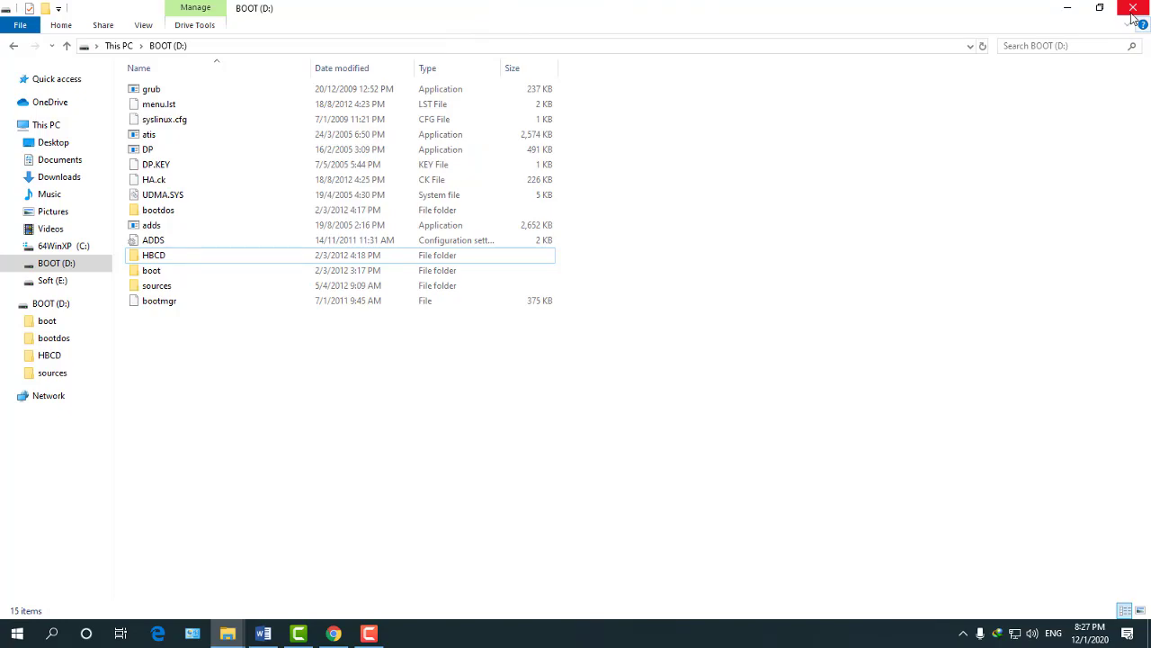
left_click(1133, 9)
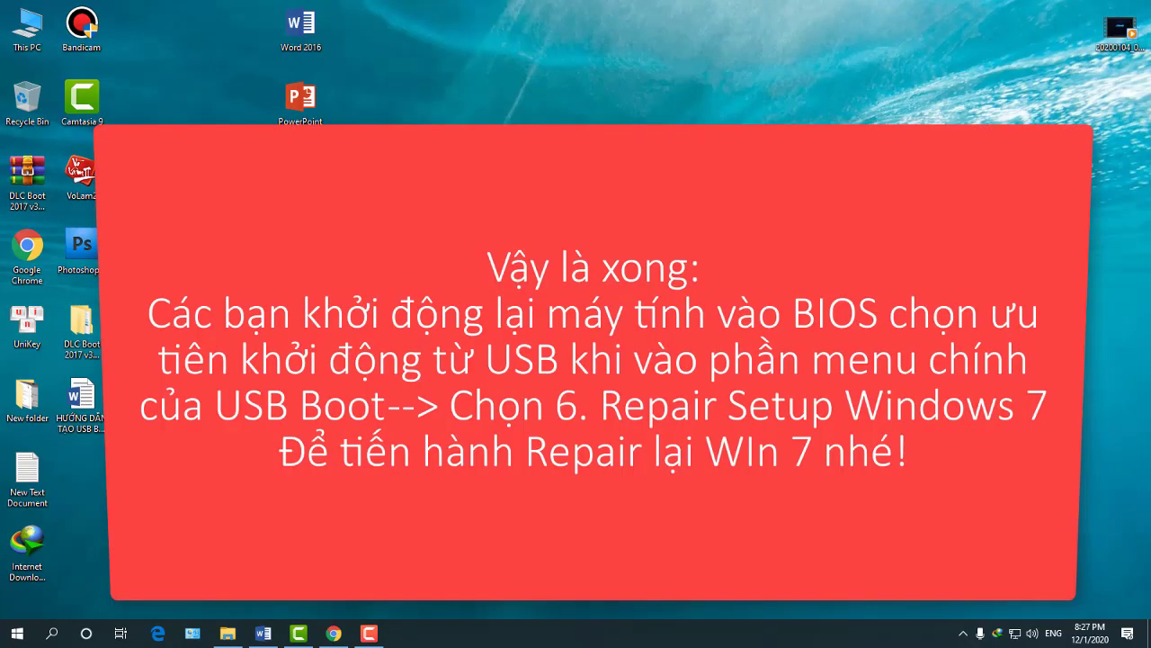
left_click(369, 633)
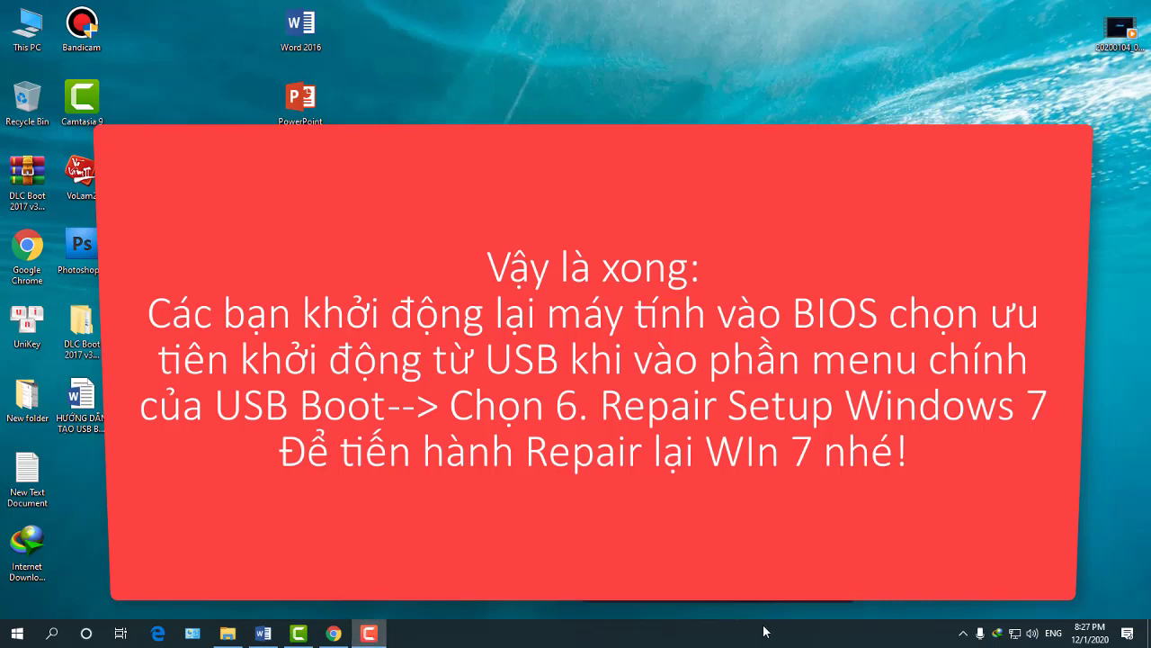